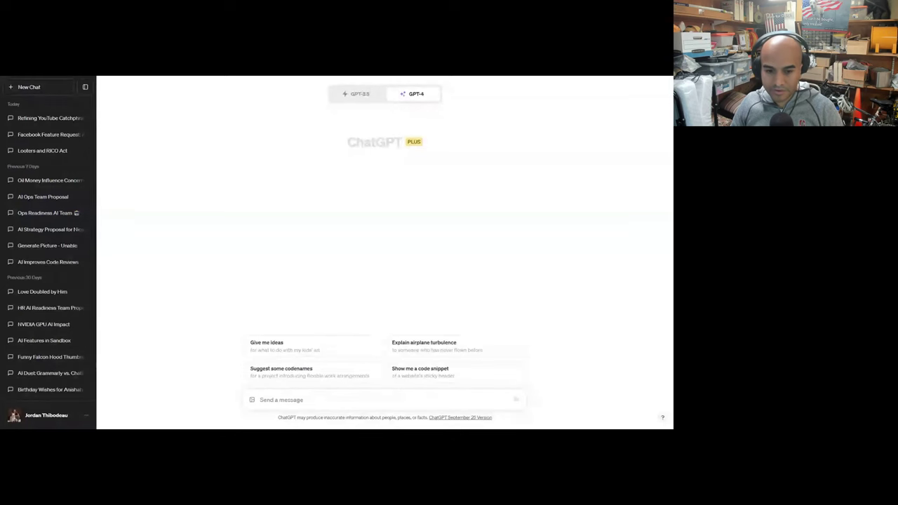
Step: Attach the copied customer service transcript image to the message and preview it at full size
{"action": "key", "text": "ctrl+v"}
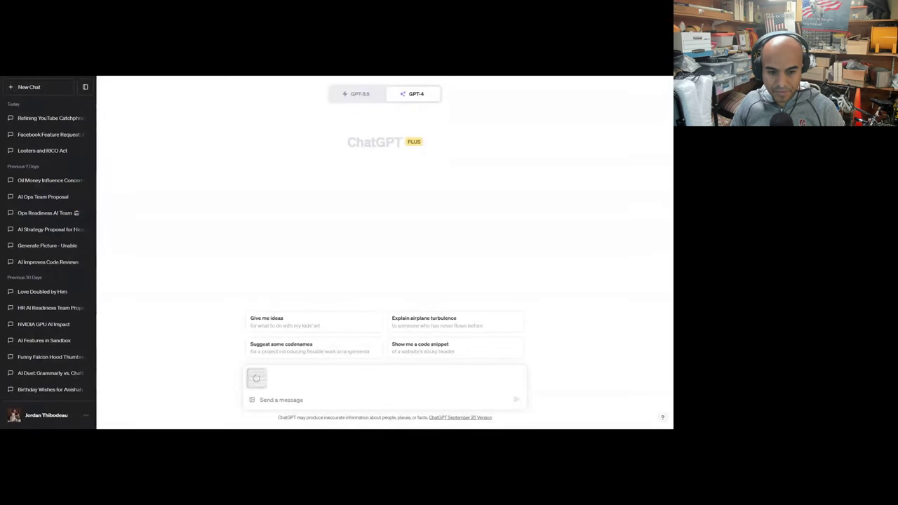
{"action": "left_click", "coordinate": [257, 378]}
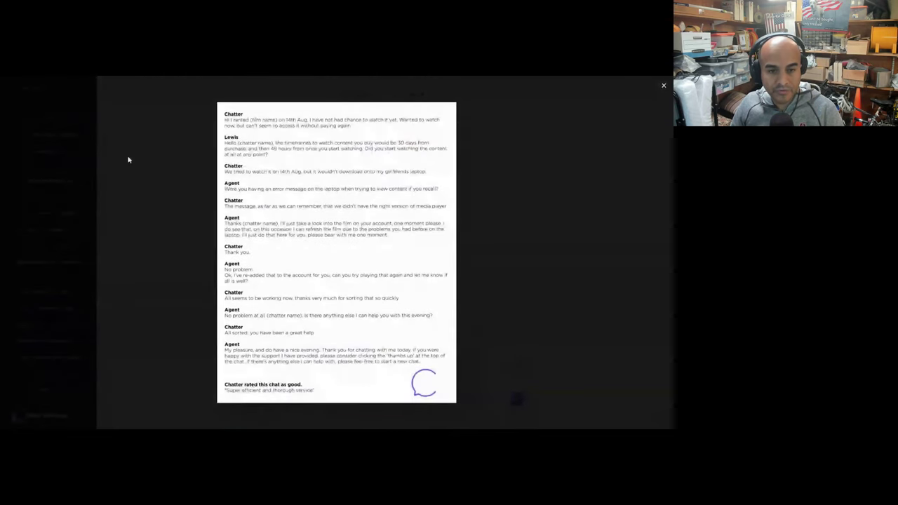
{"action": "left_click", "coordinate": [469, 268]}
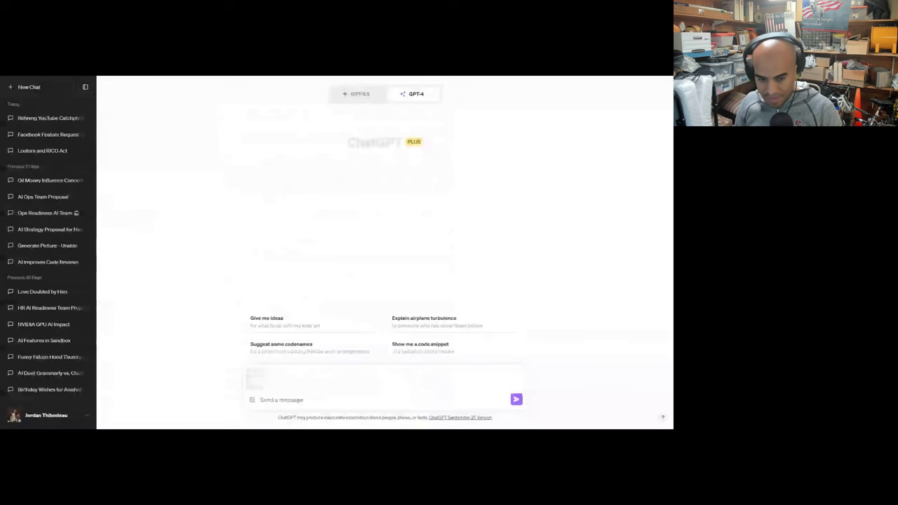
Step: Send "Hey can you look at this customer service transcript and let me know how the customer service agent did in terms of politeness, helping the customer, etc?"
{"action": "type", "text": "Hey can you look at this customer service transcript and"}
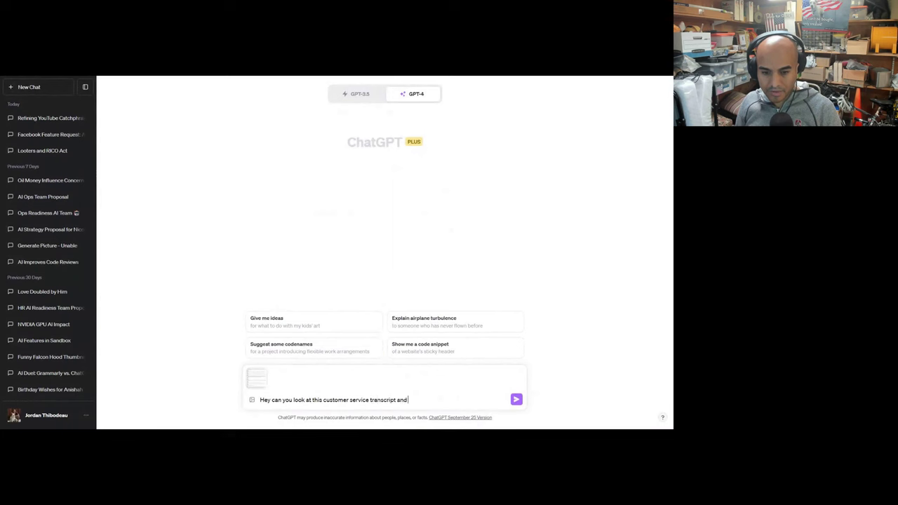
{"action": "type", "text": " let me know how the custome"}
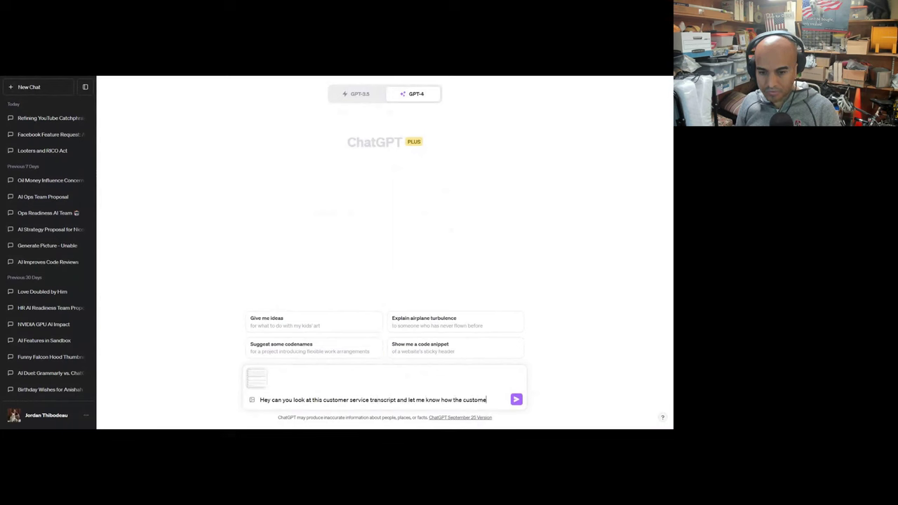
{"action": "type", "text": "r service agent did in terms of polit"}
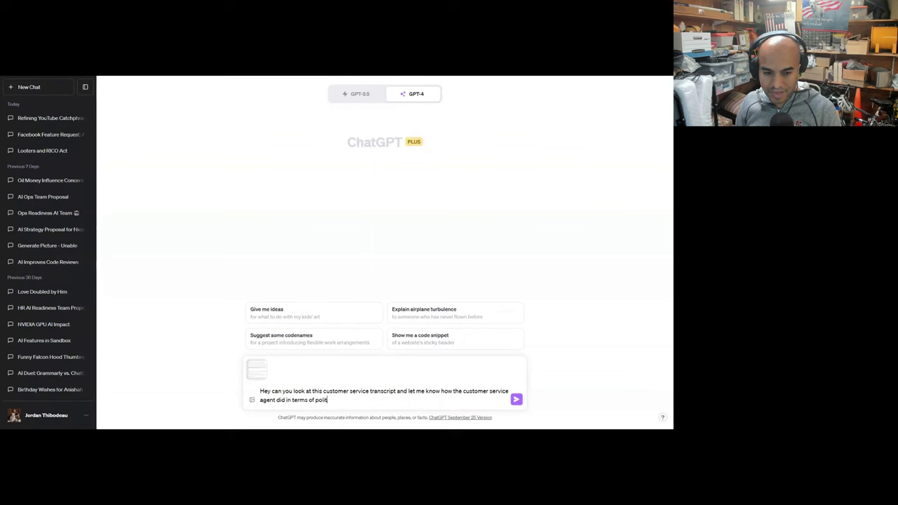
{"action": "type", "text": "eness, helping the"}
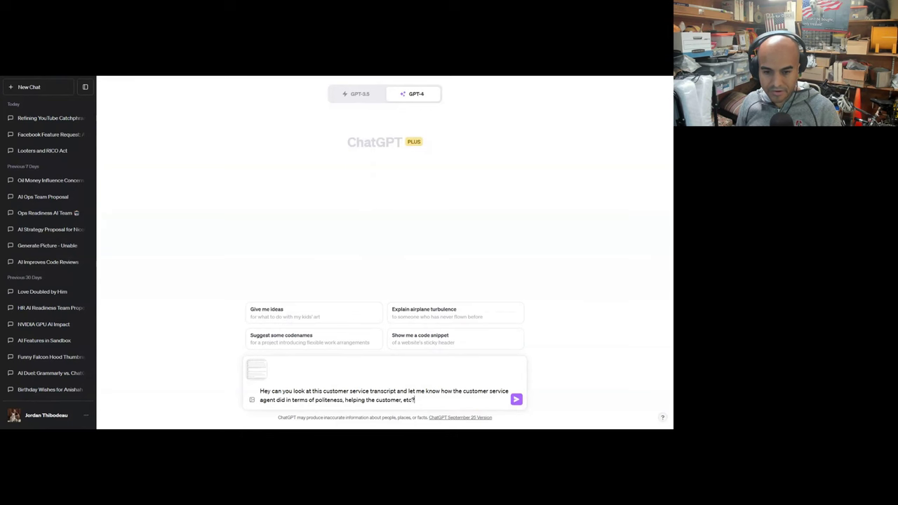
{"action": "type", "text": " customer, etc?"}
{"action": "key", "text": "Return"}
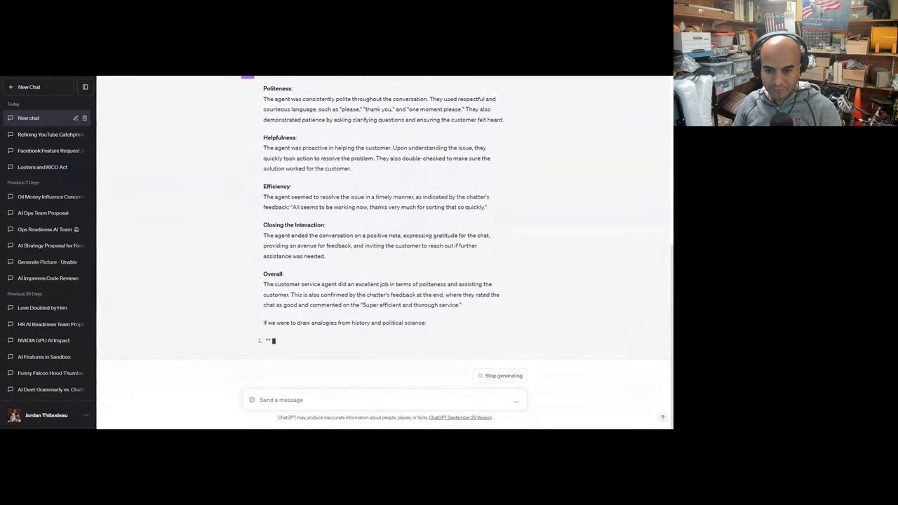
Step: Look at the transcript feedback, open the account's custom instructions and close them without editing
{"action": "scroll", "coordinate": [384, 231], "scroll_direction": "up", "scroll_amount": 1}
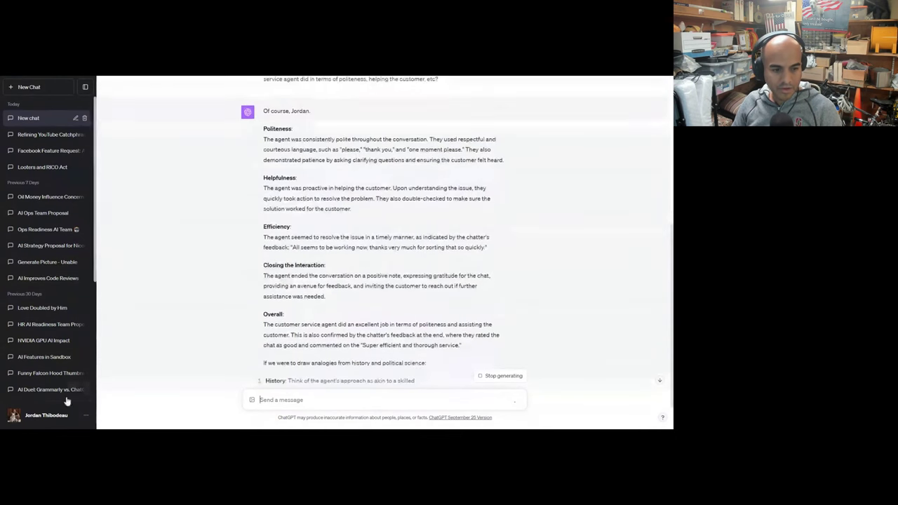
{"action": "left_click", "coordinate": [77, 418]}
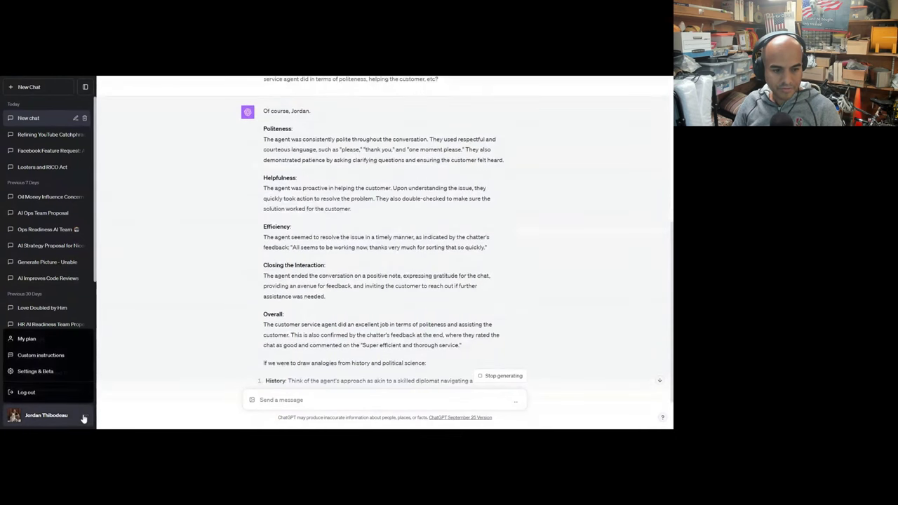
{"action": "left_click", "coordinate": [55, 356]}
{"action": "key", "text": "Escape"}
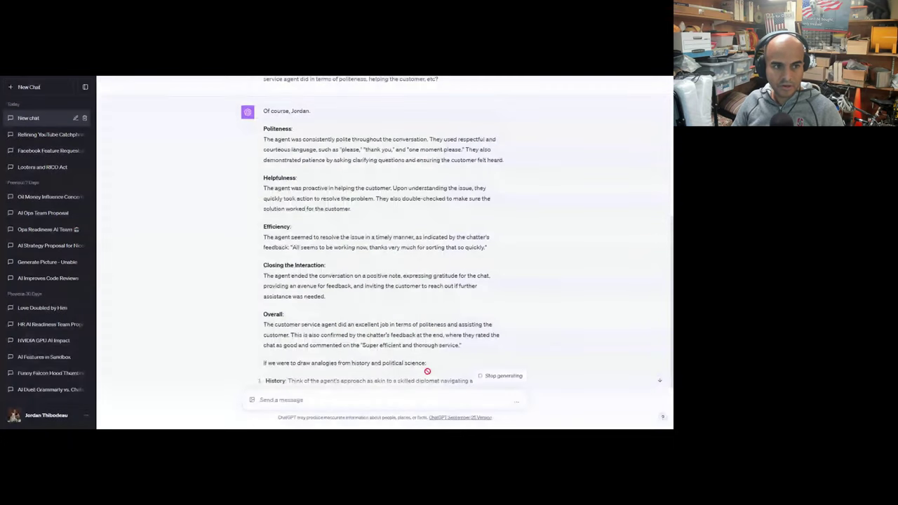
Step: Start a new chat with the YouTube thumbnail image attached, ask "Can you look at my youtube thumbnail and give me feedback?" and review the reply
{"action": "key", "text": "ctrl+shift+o"}
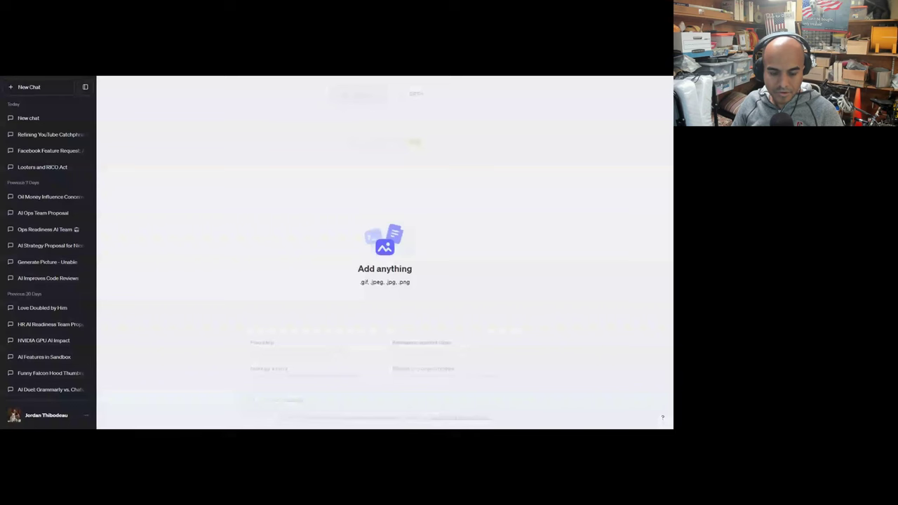
{"action": "left_click_drag", "start_coordinate": [285, 381], "coordinate": [285, 382]}
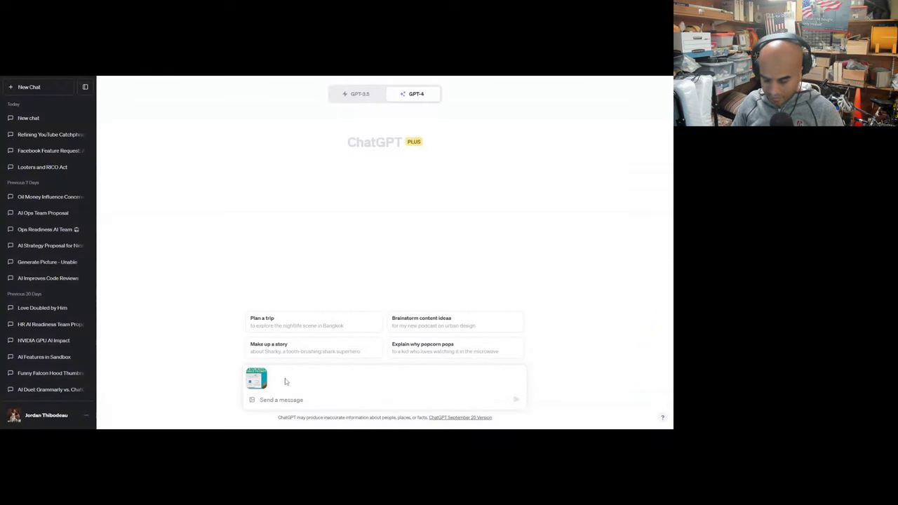
{"action": "type", "text": "Can"}
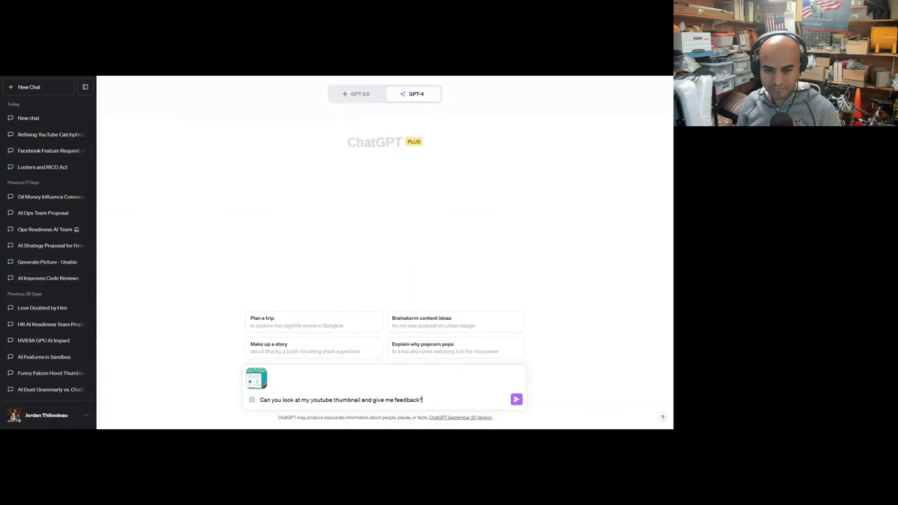
{"action": "key", "text": "Return"}
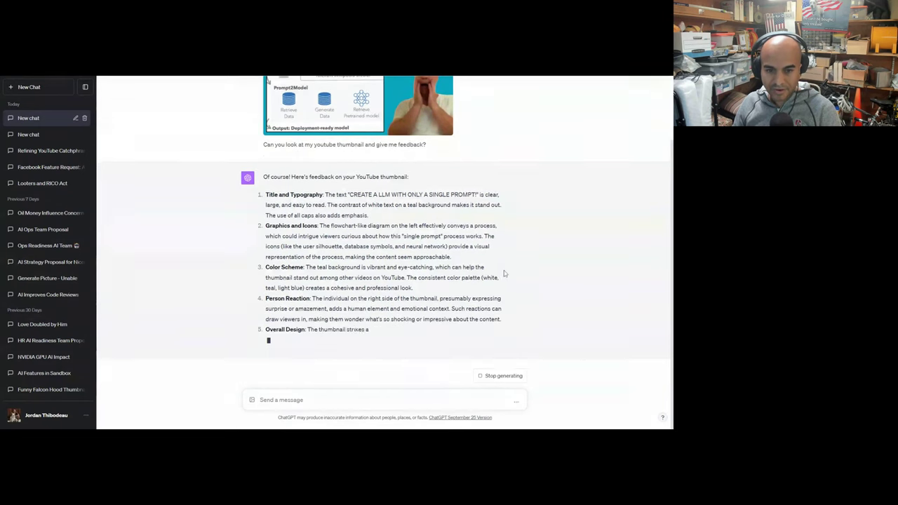
{"action": "scroll", "coordinate": [496, 280], "scroll_direction": "up", "scroll_amount": 2}
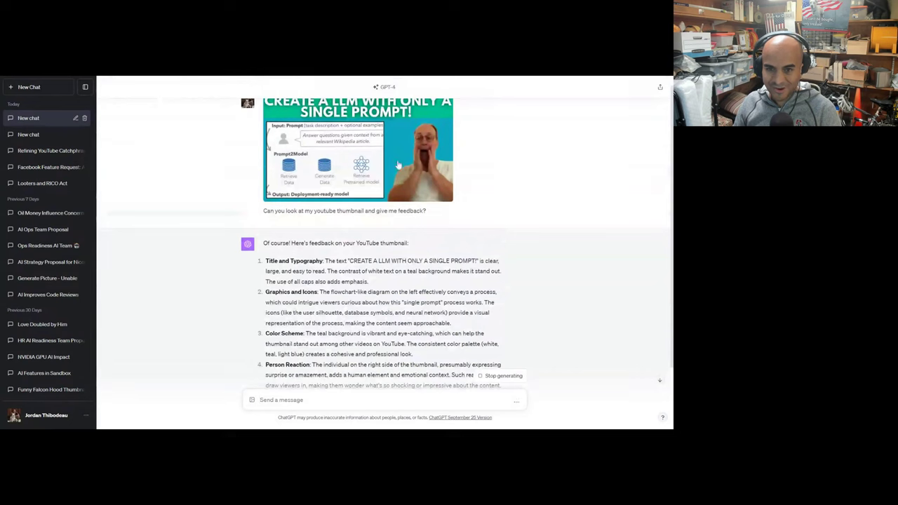
{"action": "scroll", "coordinate": [495, 301], "scroll_direction": "down", "scroll_amount": 1}
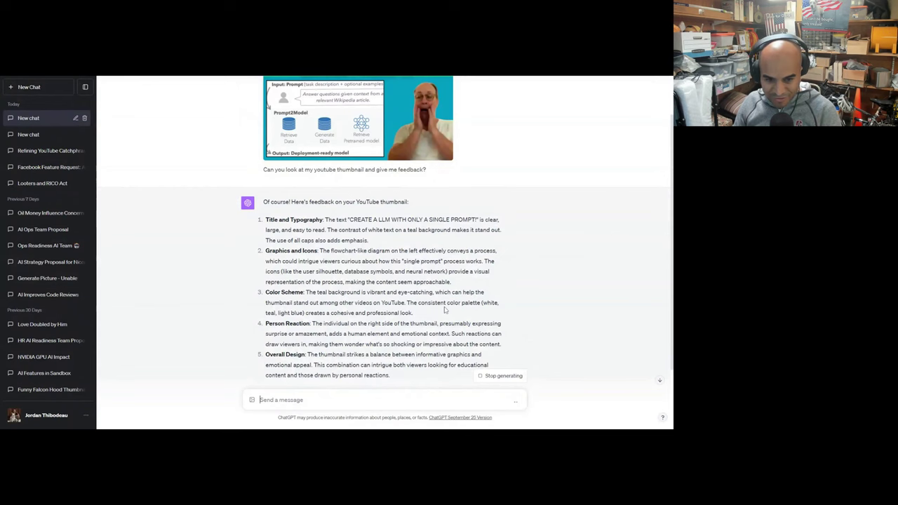
{"action": "scroll", "coordinate": [444, 309], "scroll_direction": "down", "scroll_amount": 1}
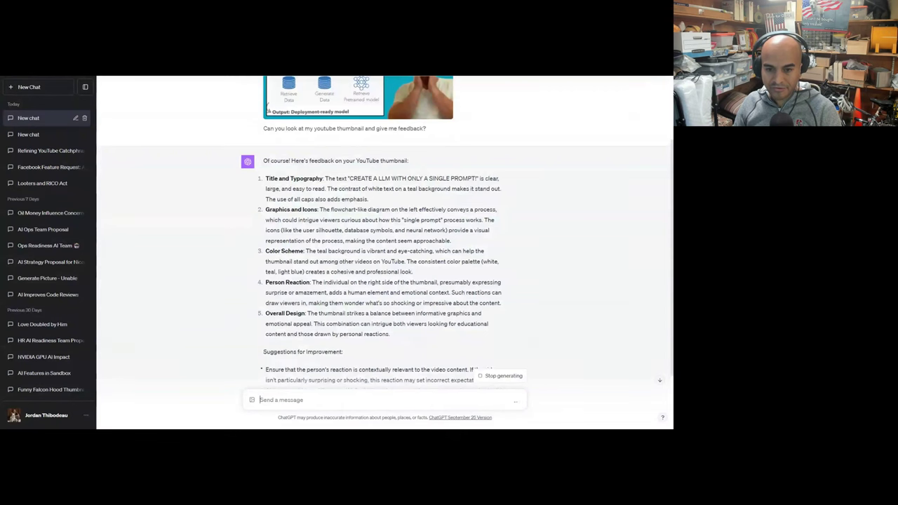
{"action": "scroll", "coordinate": [516, 276], "scroll_direction": "down", "scroll_amount": 1}
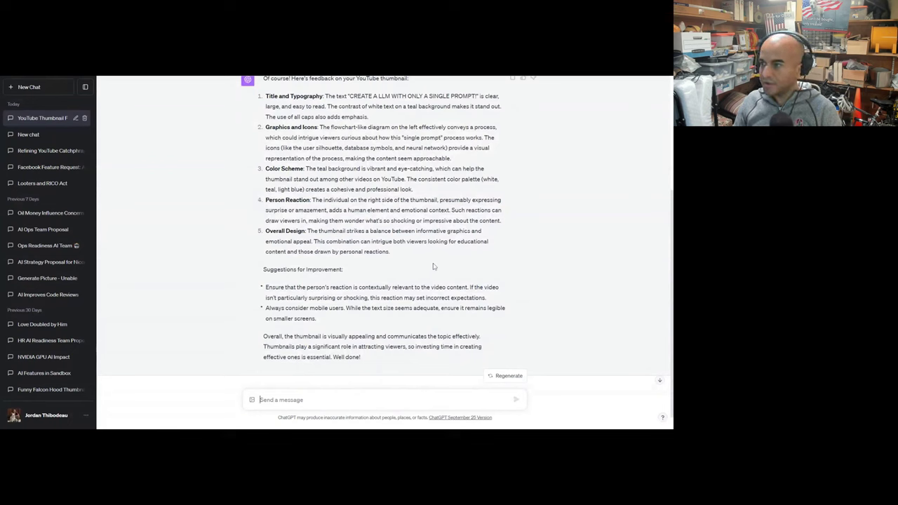
Step: Attach the pepper plant photo to a new message in the current chat
{"action": "left_click_drag", "start_coordinate": [433, 266], "coordinate": [384, 268]}
{"action": "type", "text": "This is a"}
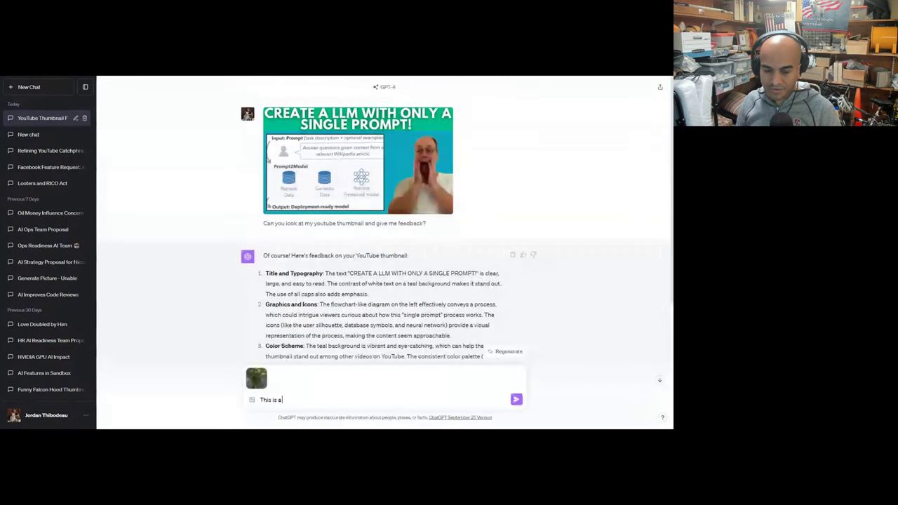
{"action": "key", "text": "BackSpace"}
{"action": "key", "text": "BackSpace"}
{"action": "key", "text": "BackSpace"}
{"action": "key", "text": "BackSpace"}
{"action": "key", "text": "BackSpace"}
{"action": "key", "text": "BackSpace"}
{"action": "key", "text": "BackSpace"}
{"action": "key", "text": "BackSpace"}
{"action": "key", "text": "BackSpace"}
Step: Ask "What do you think of this photo?" about the attached plant photo and review the reply
{"action": "type", "text": "What do you think of this photo"}
{"action": "key", "text": "Return"}
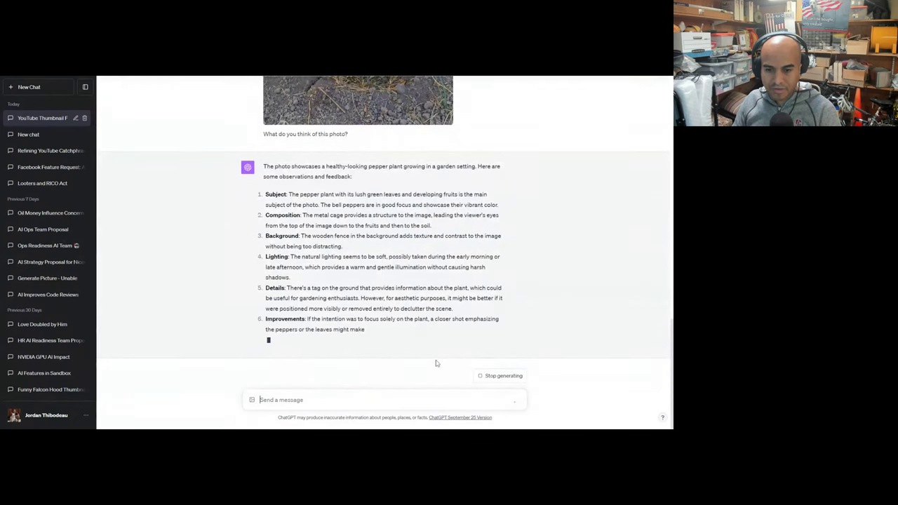
{"action": "scroll", "coordinate": [443, 342], "scroll_direction": "up", "scroll_amount": 2}
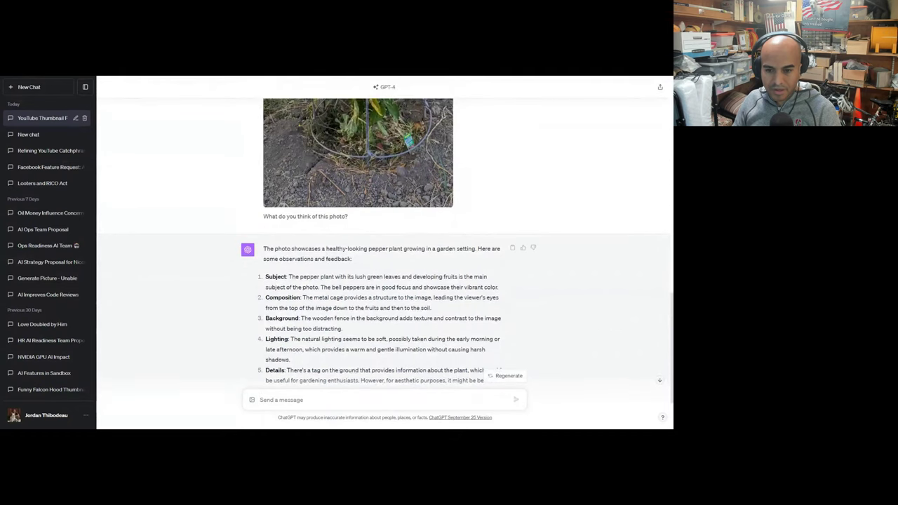
{"action": "scroll", "coordinate": [453, 366], "scroll_direction": "down", "scroll_amount": 1}
{"action": "scroll", "coordinate": [452, 366], "scroll_direction": "down", "scroll_amount": 2}
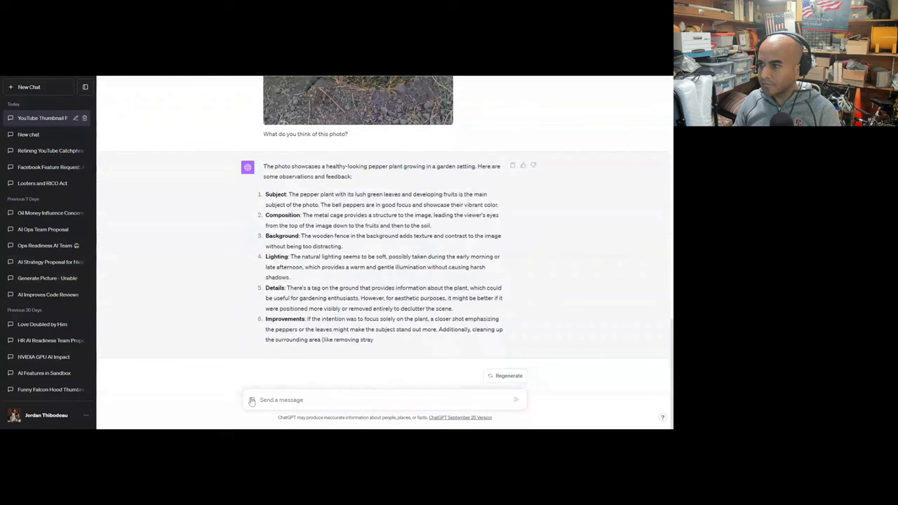
Step: Attach the bellpepper plant photo and ask "Do you have any feedback on the health of the plant or things i can do better?"
{"action": "left_click_drag", "start_coordinate": [252, 401], "coordinate": [385, 267]}
{"action": "type", "text": "Hi! This i"}
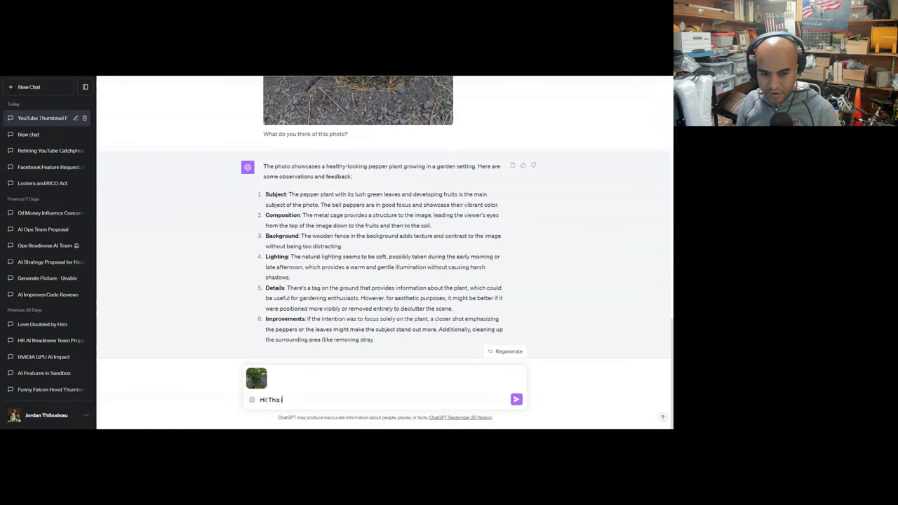
{"action": "type", "text": "s a photo of my bellpepp"}
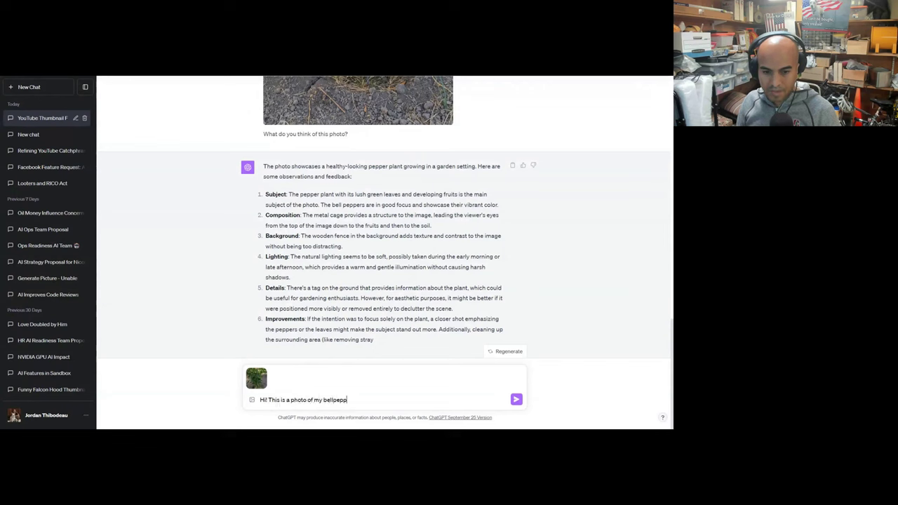
{"action": "type", "text": "er plant. Do you have any feedback on the he"}
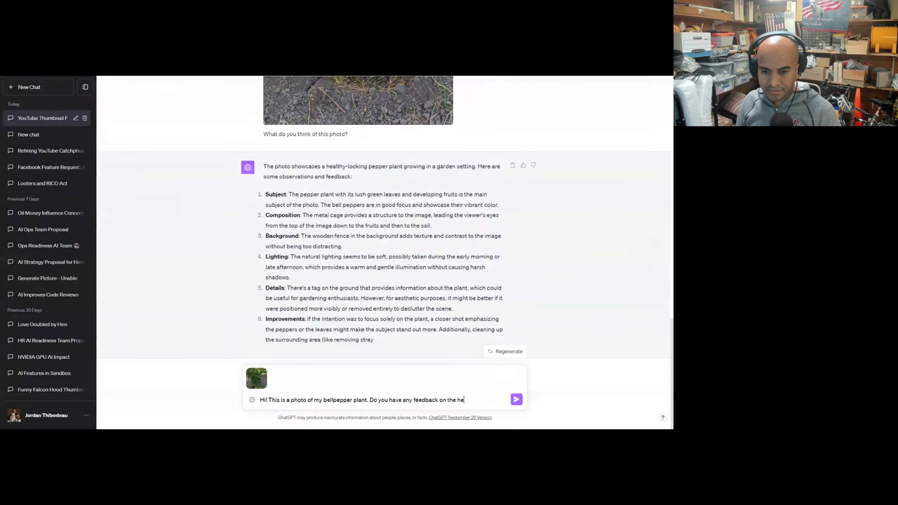
{"action": "type", "text": "alth of the plant or things i can do b"}
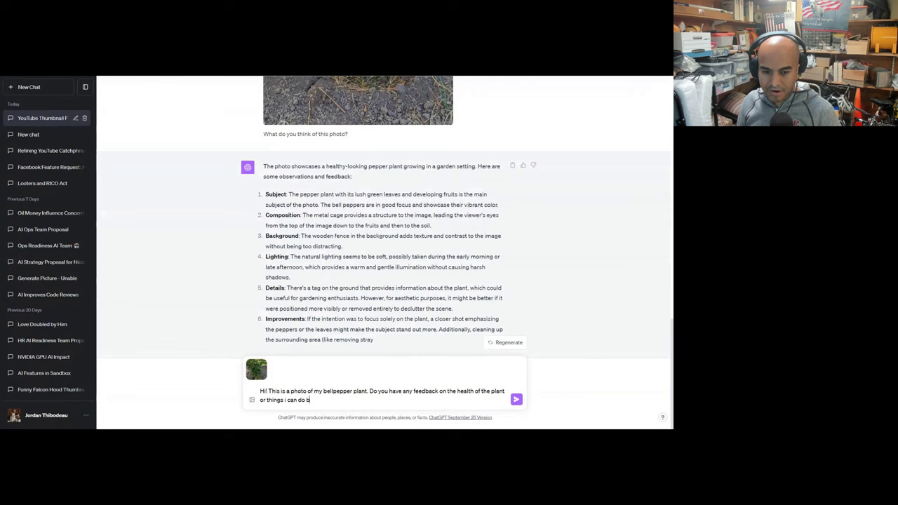
{"action": "type", "text": "etter?"}
{"action": "key", "text": "Return"}
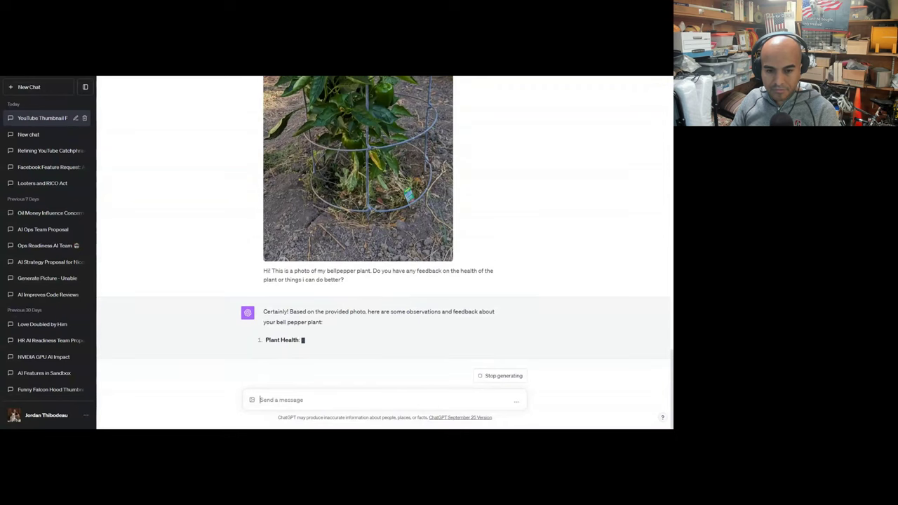
Step: Enlarge the bell pepper plant photo, close it, and compare the leaves, soil and cage in the photo with the reply's observations
{"action": "left_click", "coordinate": [366, 239]}
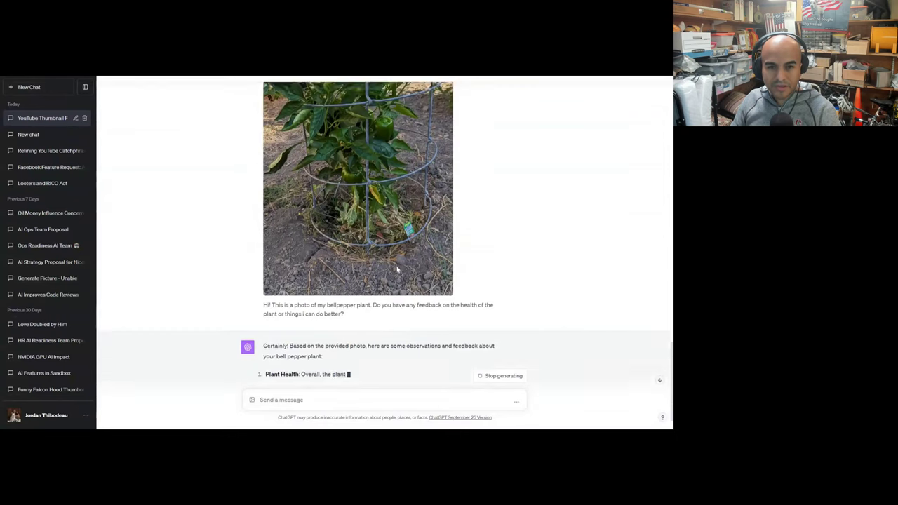
{"action": "key", "text": "Escape"}
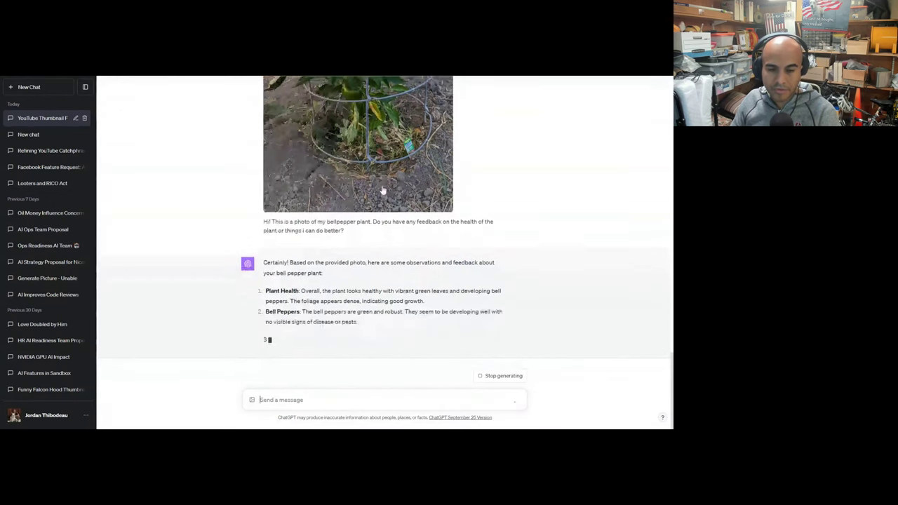
{"action": "scroll", "coordinate": [383, 191], "scroll_direction": "up", "scroll_amount": 2}
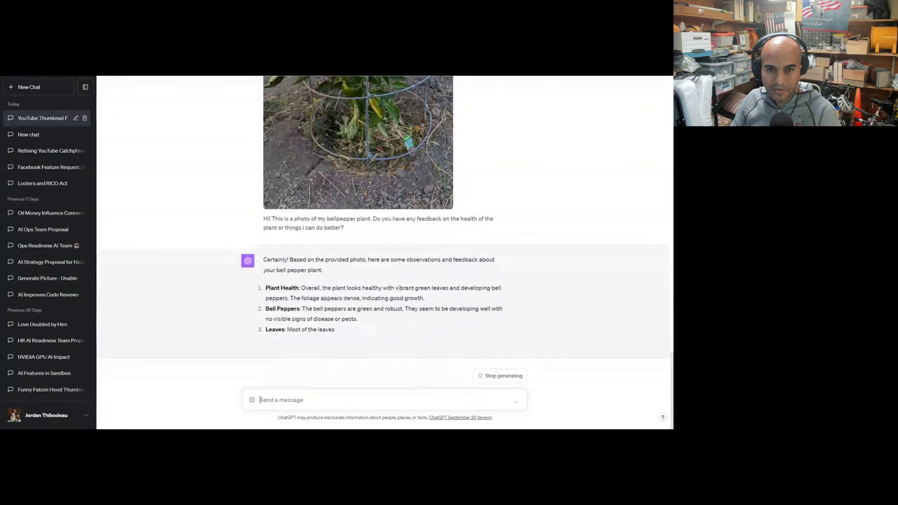
{"action": "scroll", "coordinate": [449, 196], "scroll_direction": "up", "scroll_amount": 2}
{"action": "scroll", "coordinate": [421, 225], "scroll_direction": "down", "scroll_amount": 3}
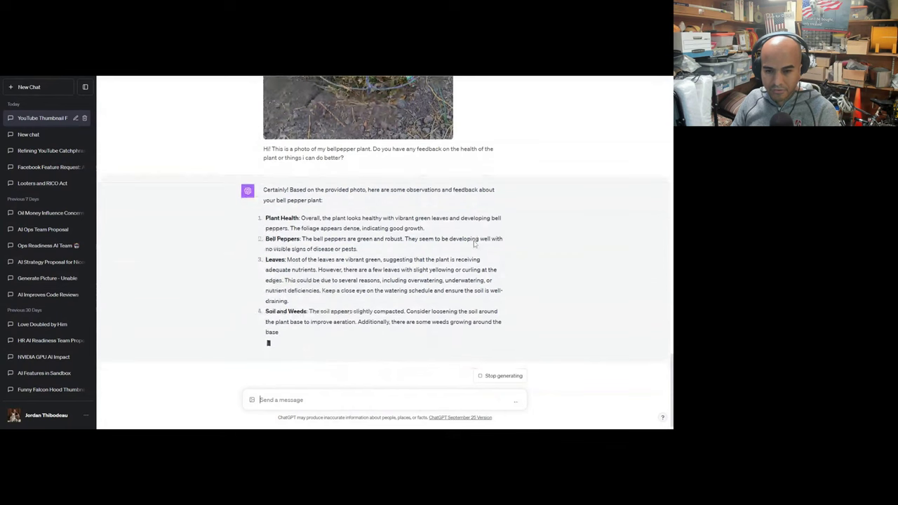
{"action": "scroll", "coordinate": [475, 243], "scroll_direction": "up", "scroll_amount": 5}
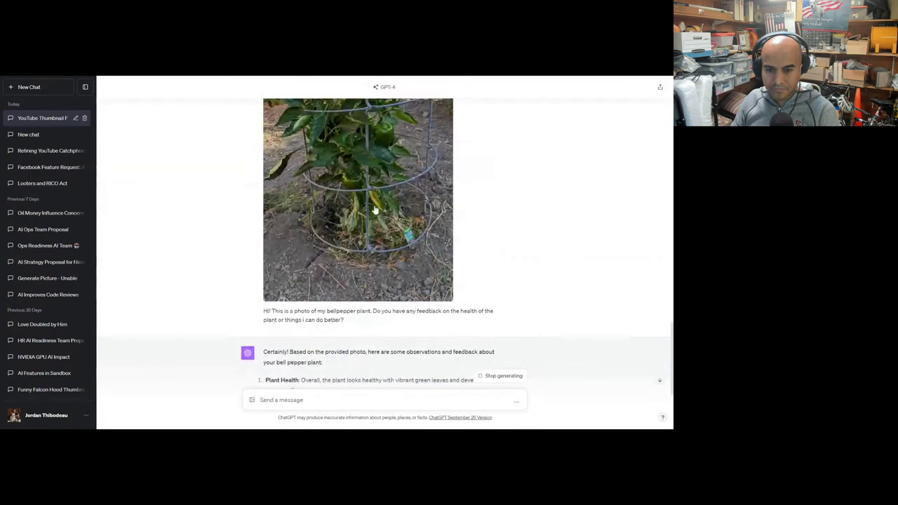
{"action": "scroll", "coordinate": [475, 243], "scroll_direction": "down", "scroll_amount": 5}
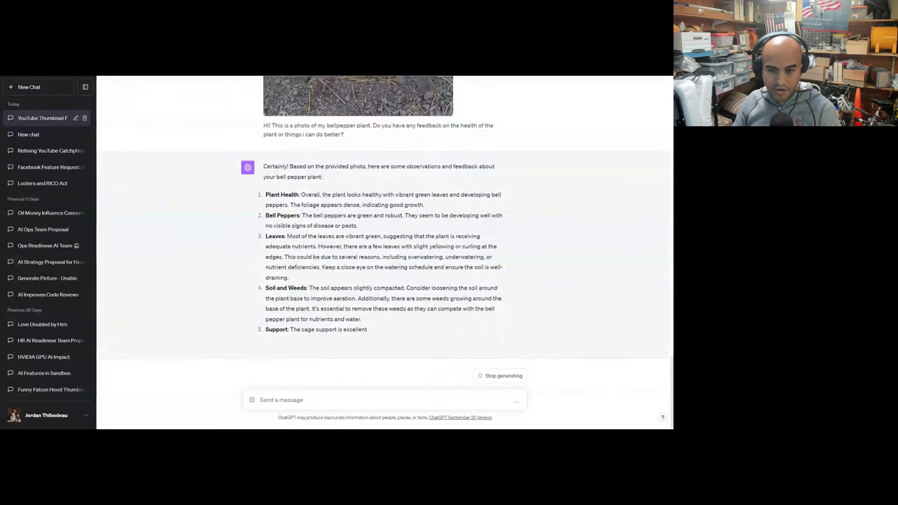
{"action": "scroll", "coordinate": [385, 232], "scroll_direction": "up", "scroll_amount": 2}
{"action": "scroll", "coordinate": [390, 209], "scroll_direction": "up", "scroll_amount": 3}
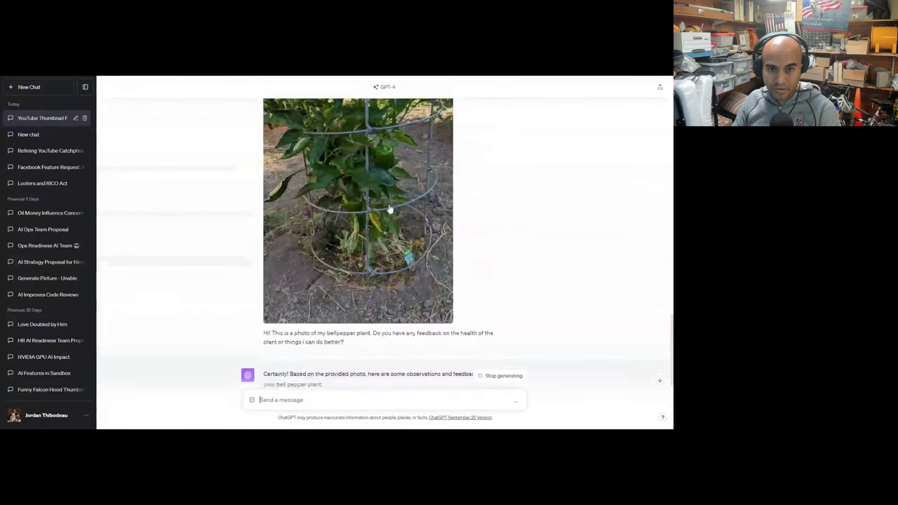
Step: Compare the bell pepper plant photo with the reply's points on leaves, soil and weeds, cage support and plant tag
{"action": "scroll", "coordinate": [390, 209], "scroll_direction": "up", "scroll_amount": 1}
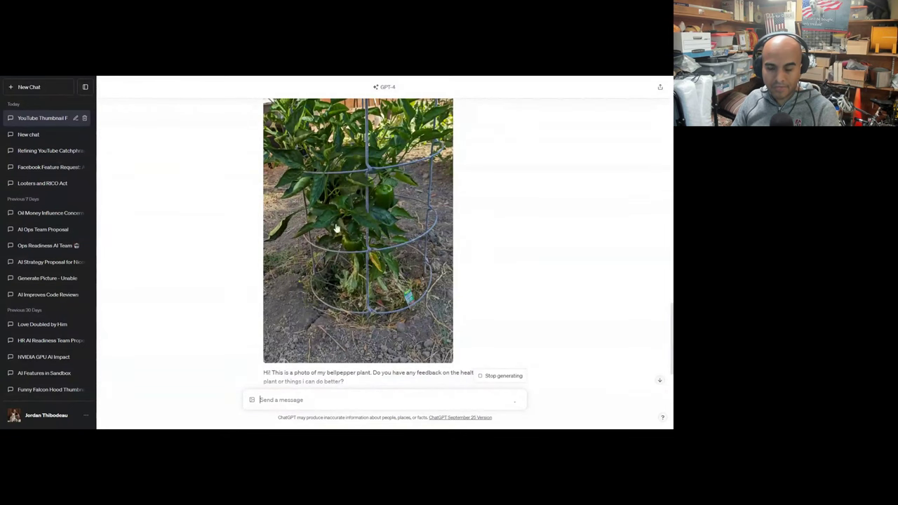
{"action": "scroll", "coordinate": [480, 305], "scroll_direction": "down", "scroll_amount": 1}
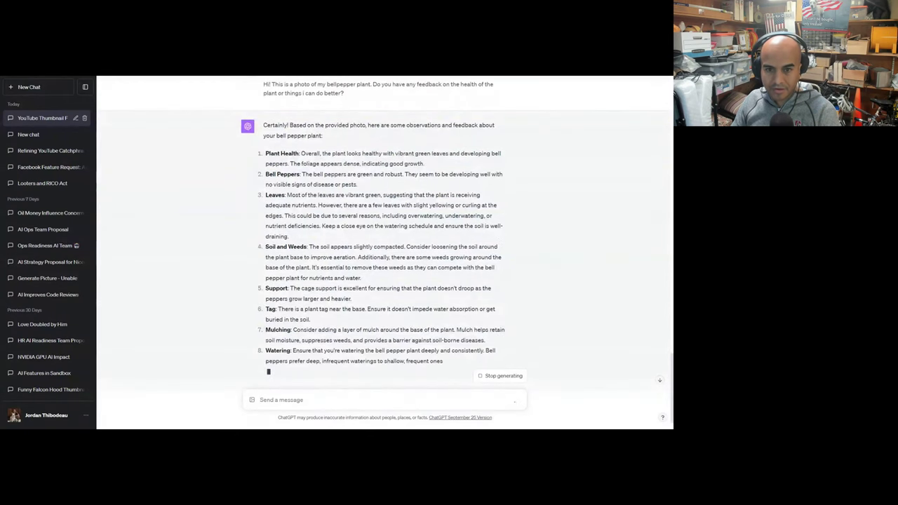
{"action": "scroll", "coordinate": [395, 277], "scroll_direction": "up", "scroll_amount": 1}
{"action": "scroll", "coordinate": [326, 221], "scroll_direction": "up", "scroll_amount": 3}
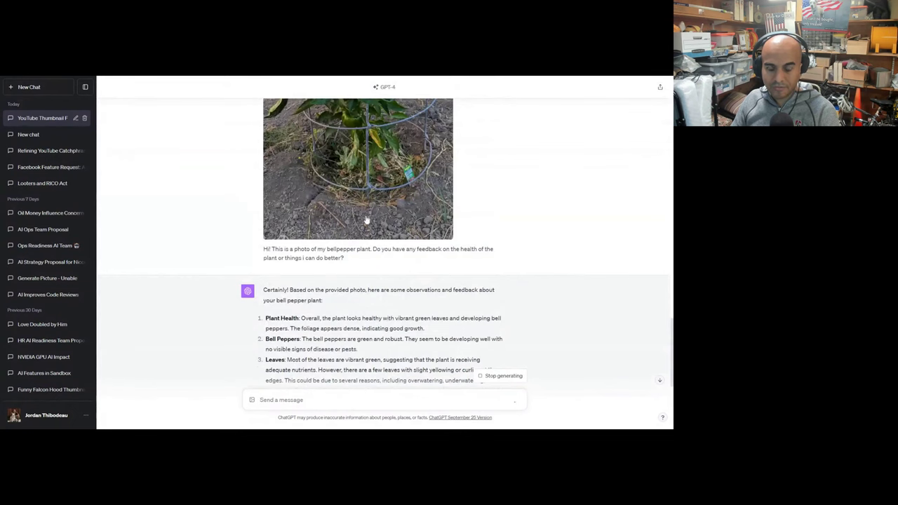
{"action": "scroll", "coordinate": [413, 203], "scroll_direction": "down", "scroll_amount": 3}
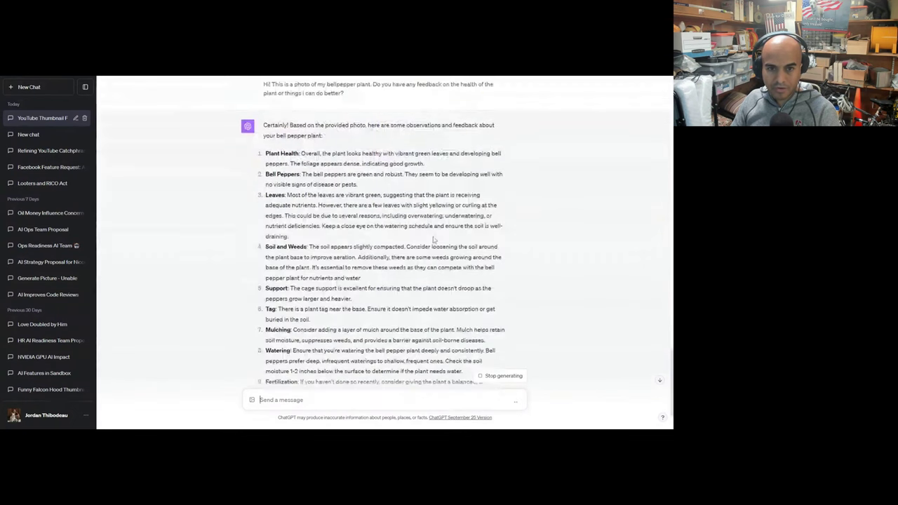
{"action": "scroll", "coordinate": [433, 240], "scroll_direction": "up", "scroll_amount": 2}
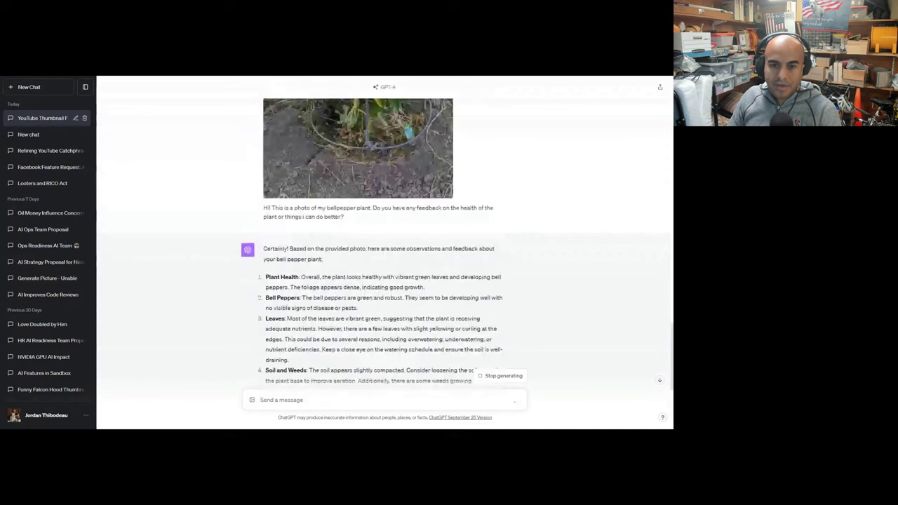
{"action": "scroll", "coordinate": [384, 232], "scroll_direction": "down", "scroll_amount": 4}
{"action": "scroll", "coordinate": [340, 294], "scroll_direction": "up", "scroll_amount": 10}
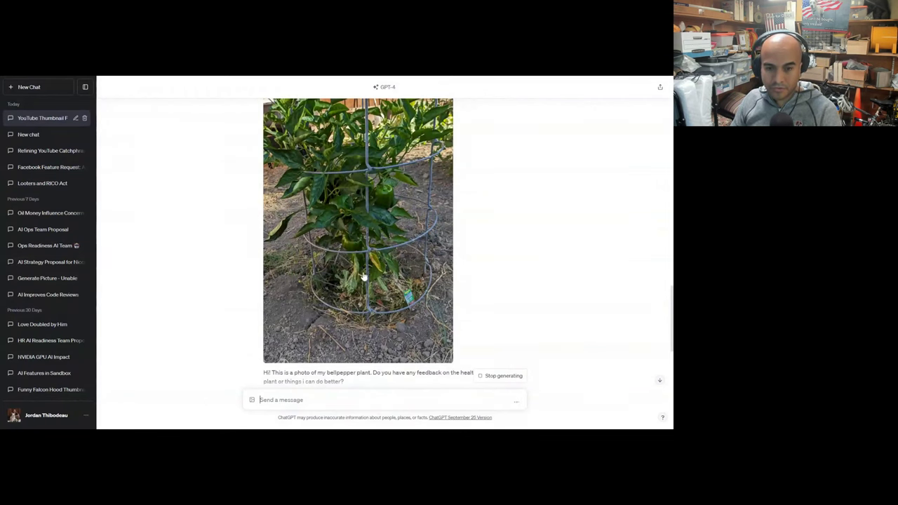
{"action": "scroll", "coordinate": [359, 252], "scroll_direction": "down", "scroll_amount": 2}
{"action": "scroll", "coordinate": [359, 238], "scroll_direction": "down", "scroll_amount": 3}
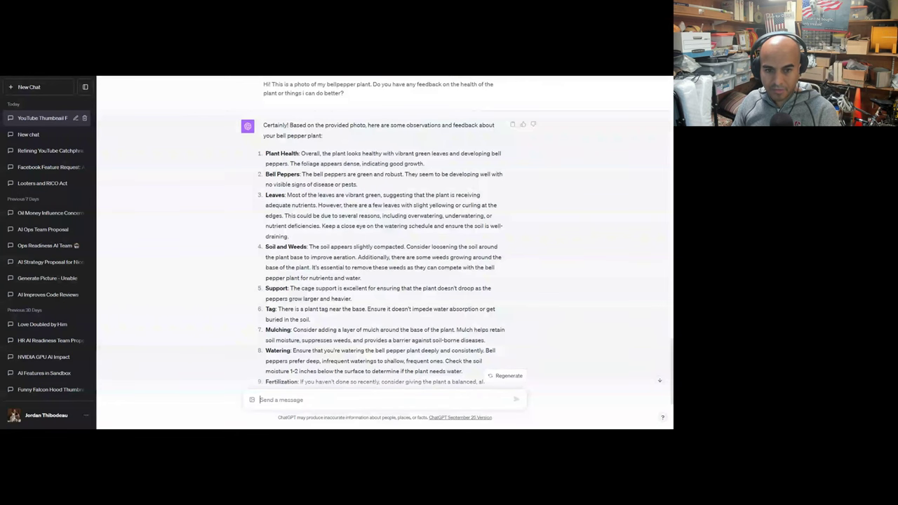
{"action": "scroll", "coordinate": [299, 215], "scroll_direction": "up", "scroll_amount": 3}
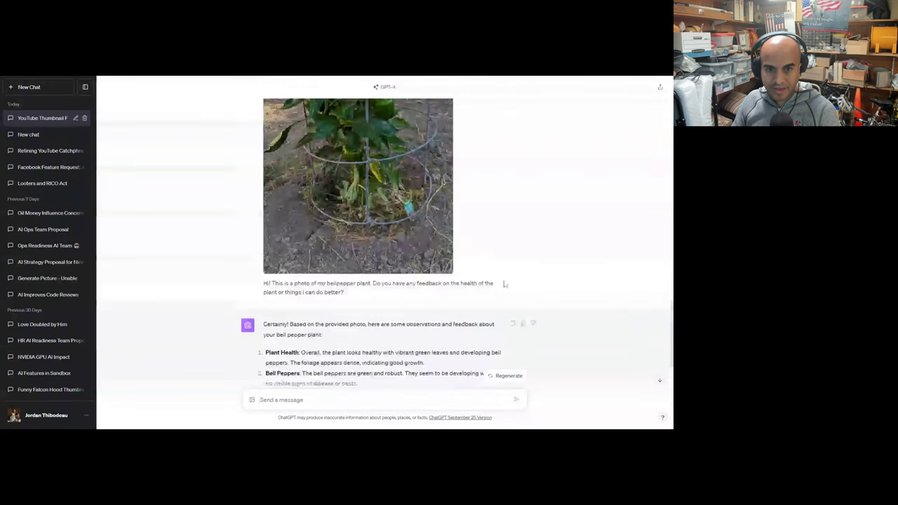
{"action": "scroll", "coordinate": [335, 288], "scroll_direction": "down", "scroll_amount": 3}
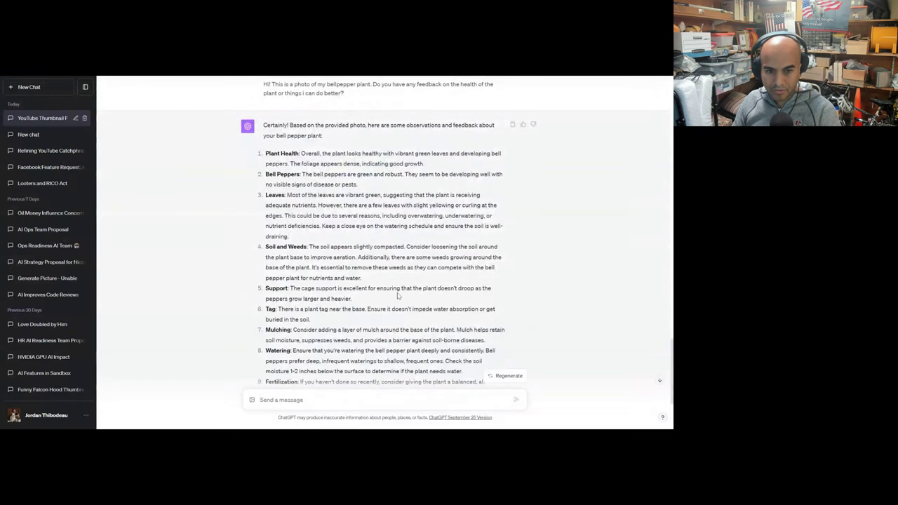
Step: Read the reply's mulching, watering, fertilization and pest advice through to its conclusion, and check it against the plant photo
{"action": "scroll", "coordinate": [401, 286], "scroll_direction": "down", "scroll_amount": 1}
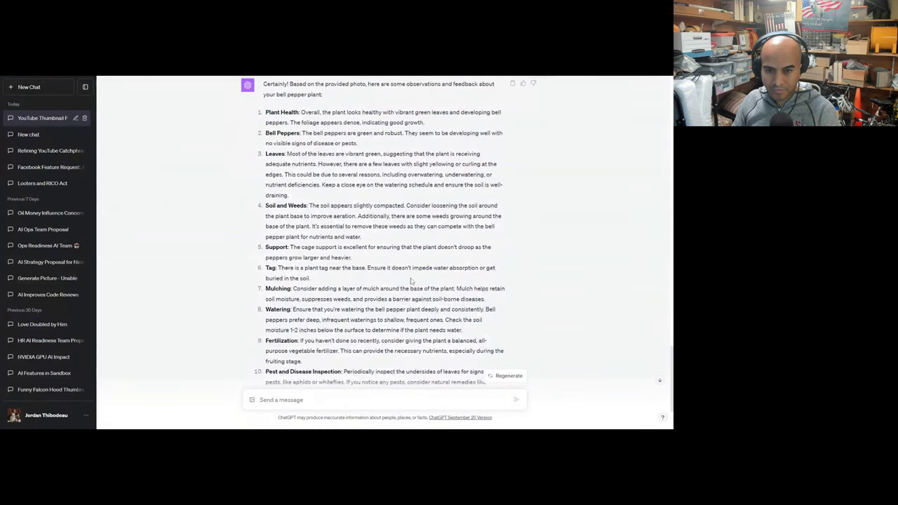
{"action": "scroll", "coordinate": [474, 279], "scroll_direction": "down", "scroll_amount": 1}
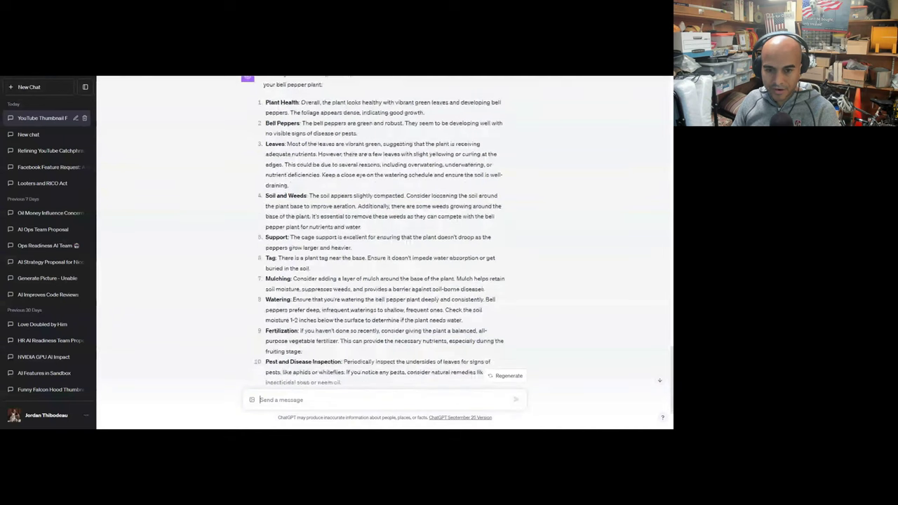
{"action": "scroll", "coordinate": [403, 256], "scroll_direction": "down", "scroll_amount": 1}
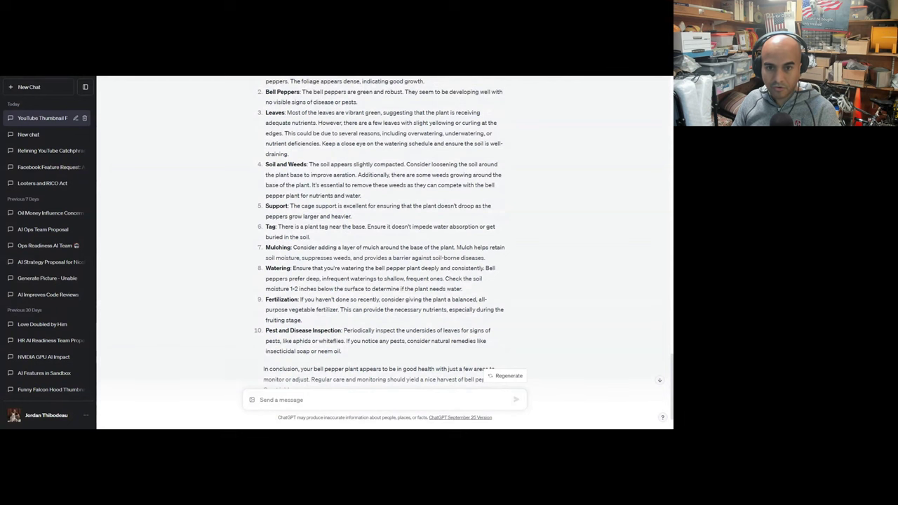
{"action": "scroll", "coordinate": [371, 230], "scroll_direction": "up", "scroll_amount": 5}
{"action": "scroll", "coordinate": [371, 231], "scroll_direction": "down", "scroll_amount": 10}
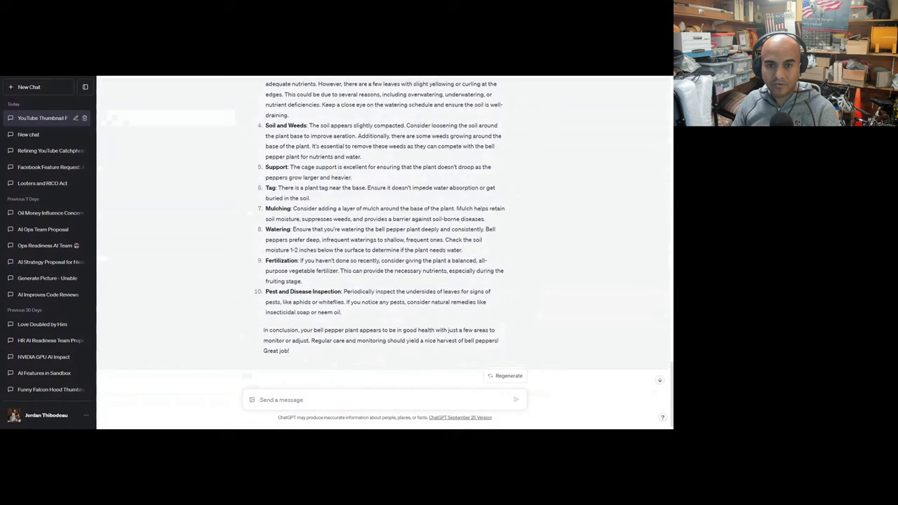
{"action": "scroll", "coordinate": [359, 172], "scroll_direction": "up", "scroll_amount": 10}
{"action": "scroll", "coordinate": [360, 173], "scroll_direction": "down", "scroll_amount": 3}
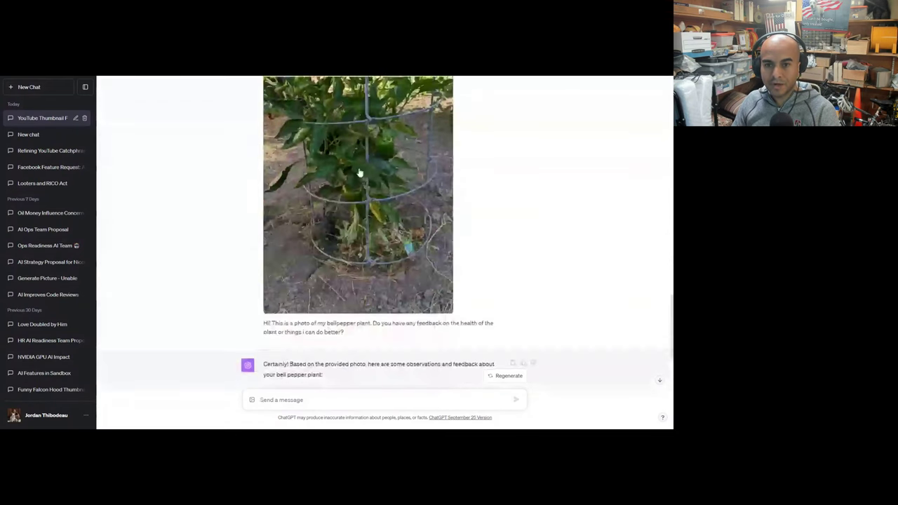
{"action": "scroll", "coordinate": [379, 168], "scroll_direction": "up", "scroll_amount": 2}
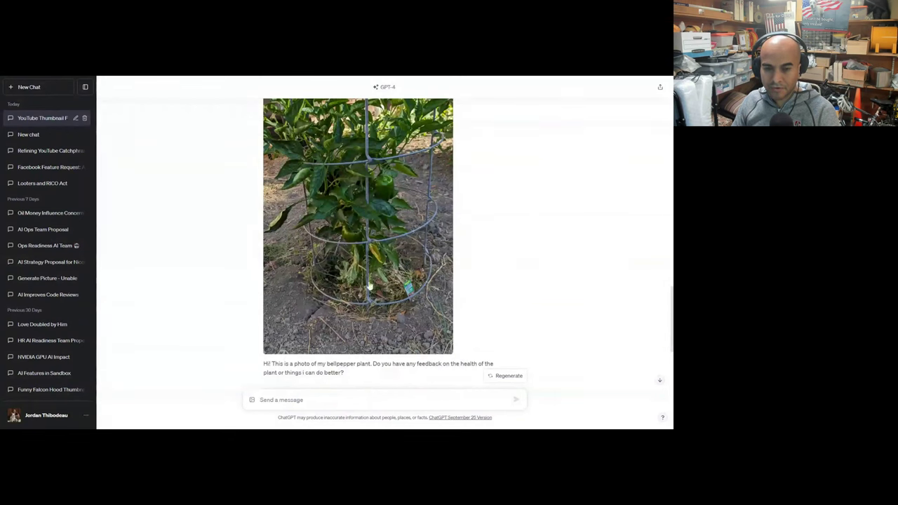
{"action": "scroll", "coordinate": [367, 283], "scroll_direction": "down", "scroll_amount": 2}
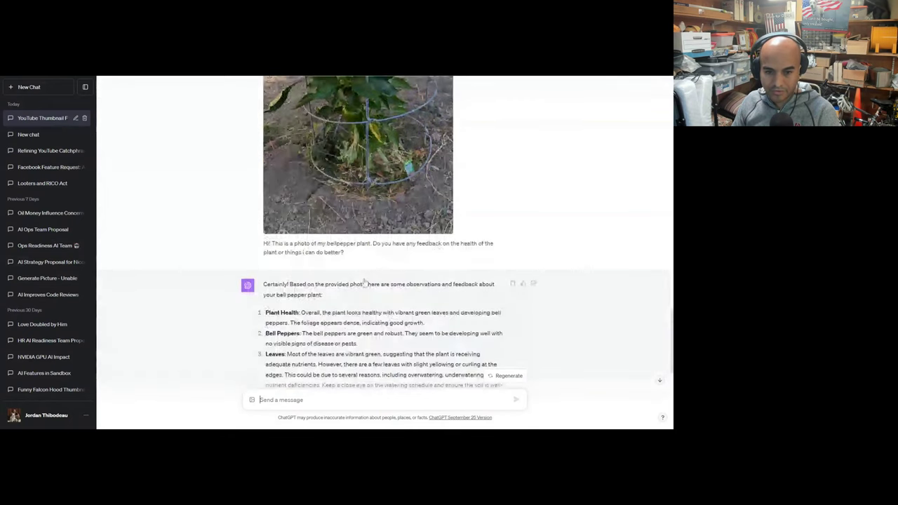
{"action": "scroll", "coordinate": [364, 281], "scroll_direction": "down", "scroll_amount": 4}
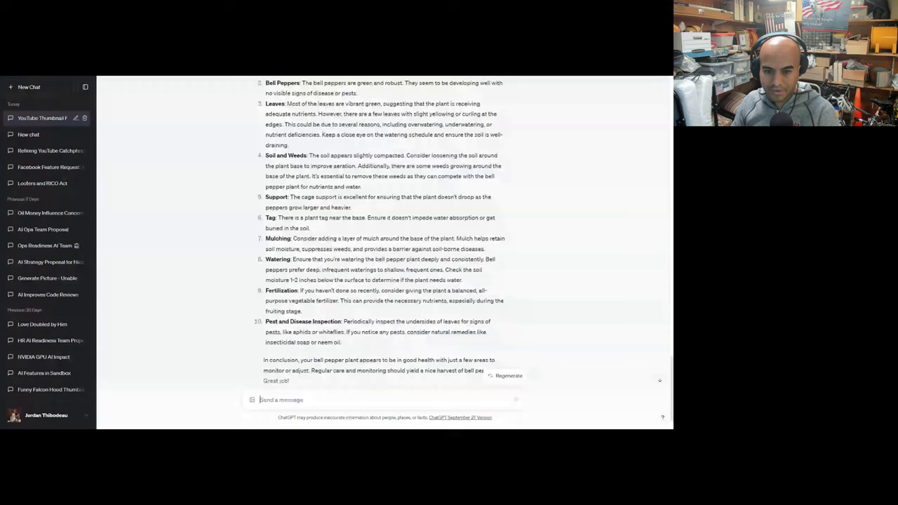
{"action": "scroll", "coordinate": [489, 238], "scroll_direction": "up", "scroll_amount": 10}
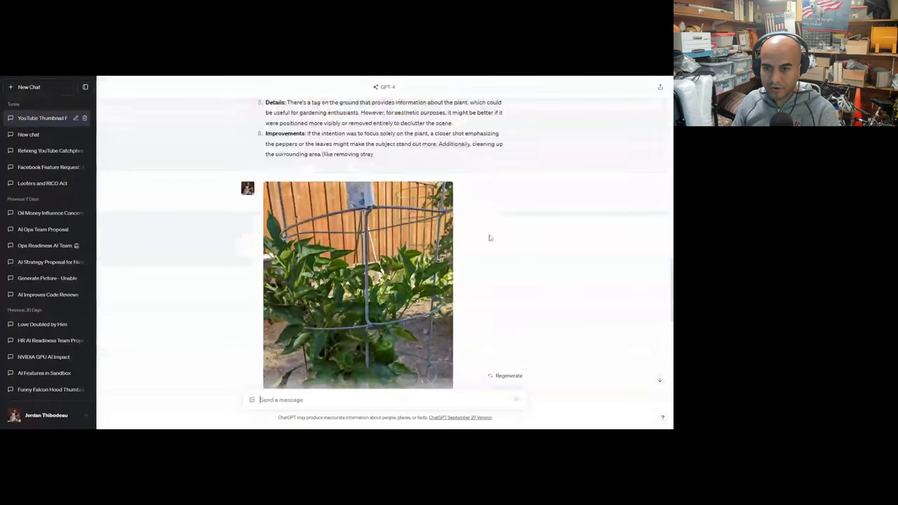
{"action": "scroll", "coordinate": [569, 281], "scroll_direction": "down", "scroll_amount": 2}
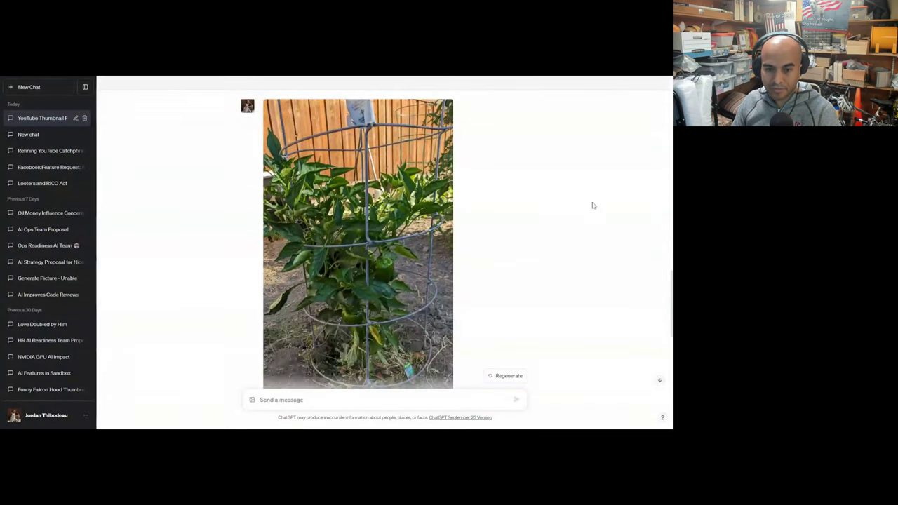
Step: Attach the Silicon Valley Investors Club homepage screenshot and ask "Can you analyze my website and let me know what you think of it?"
{"action": "scroll", "coordinate": [365, 212], "scroll_direction": "down", "scroll_amount": 3}
{"action": "scroll", "coordinate": [365, 211], "scroll_direction": "down", "scroll_amount": 4}
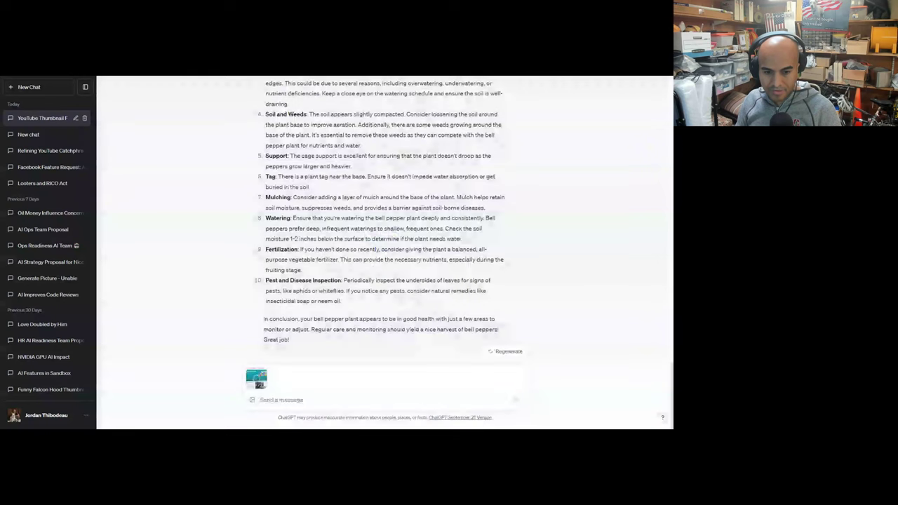
{"action": "type", "text": "Can you analyze my website and let me know what you think of it?"}
{"action": "key", "text": "Return"}
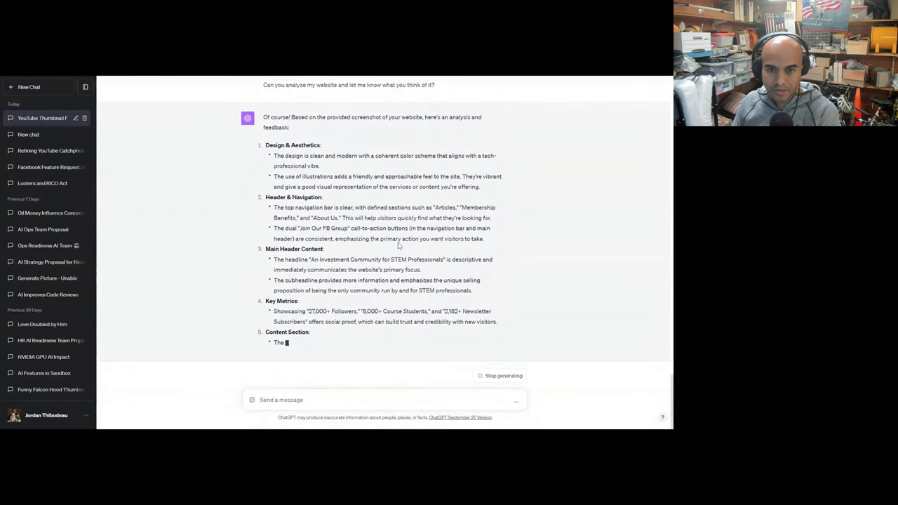
Step: Enlarge the attached website screenshot to examine its header and navigation, close it and return to the analysis
{"action": "scroll", "coordinate": [379, 185], "scroll_direction": "up", "scroll_amount": 3}
{"action": "left_click", "coordinate": [379, 186]}
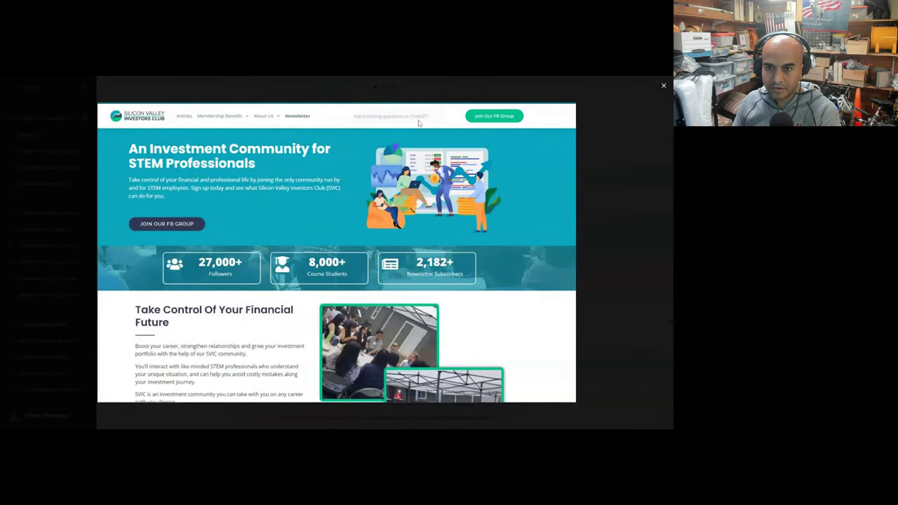
{"action": "left_click", "coordinate": [664, 87]}
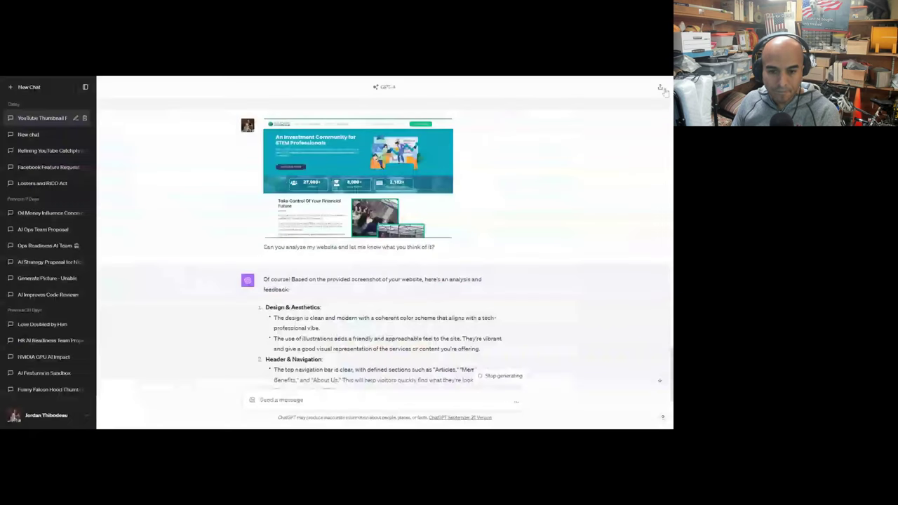
{"action": "scroll", "coordinate": [544, 293], "scroll_direction": "down", "scroll_amount": 3}
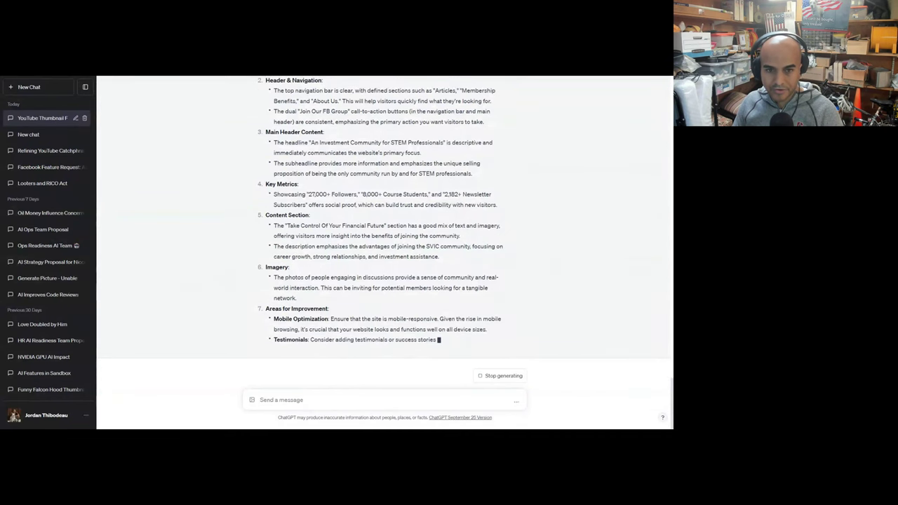
Step: Review the website analysis, highlighting the mobile optimization, testimonials and general recommendations text while reading
{"action": "left_click_drag", "start_coordinate": [326, 195], "coordinate": [310, 194]}
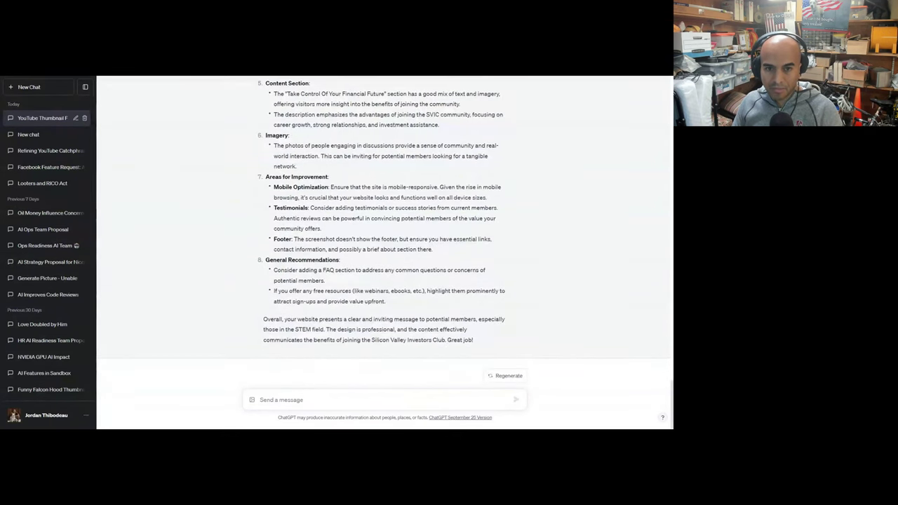
{"action": "left_click_drag", "start_coordinate": [330, 187], "coordinate": [489, 198]}
{"action": "left_click_drag", "start_coordinate": [333, 207], "coordinate": [477, 225]}
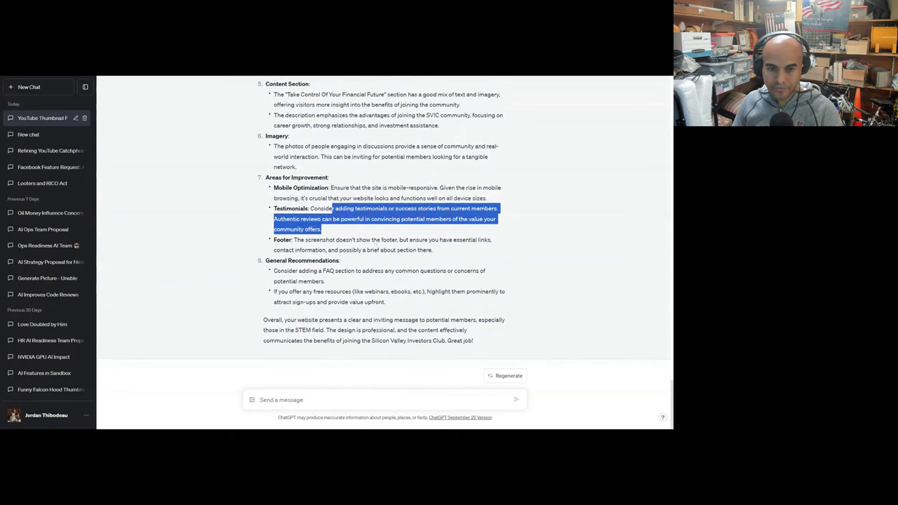
{"action": "scroll", "coordinate": [323, 259], "scroll_direction": "up", "scroll_amount": 2}
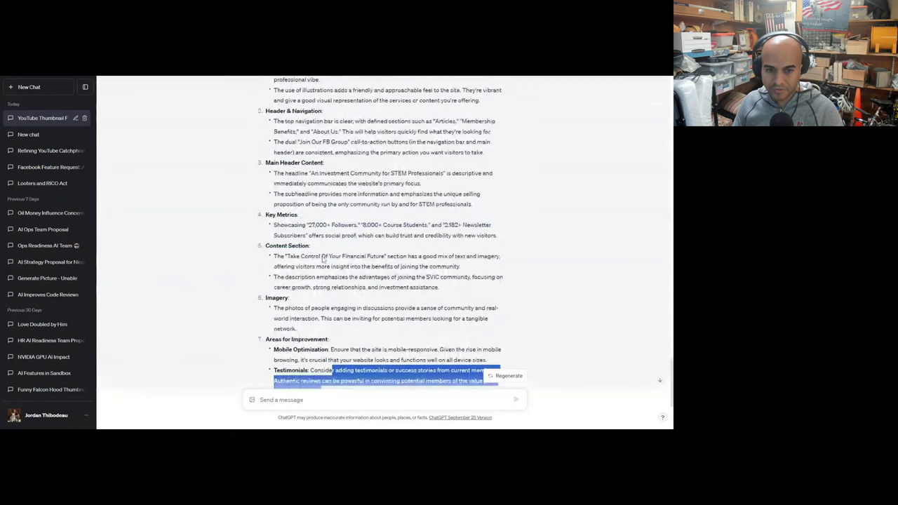
{"action": "scroll", "coordinate": [324, 259], "scroll_direction": "down", "scroll_amount": 2}
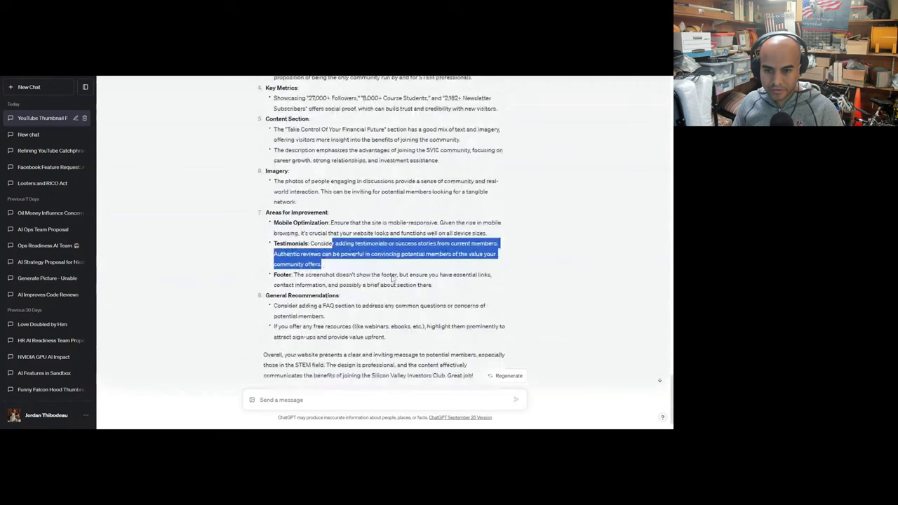
{"action": "scroll", "coordinate": [393, 277], "scroll_direction": "down", "scroll_amount": 1}
{"action": "left_click_drag", "start_coordinate": [298, 270], "coordinate": [413, 301]}
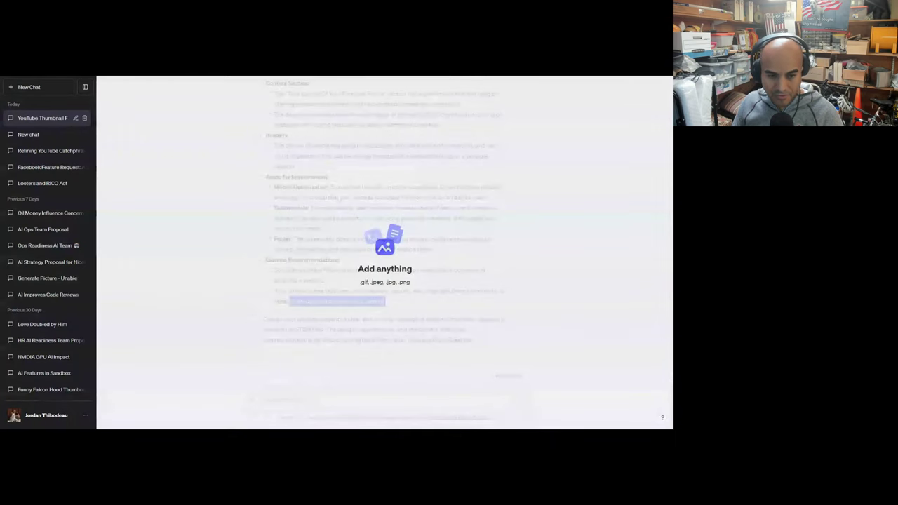
Step: Attach the SVIC Podcast membership screenshot, check its enlarged preview, and ask "What do you think of these membership tiers?"
{"action": "left_click_drag", "start_coordinate": [372, 388], "coordinate": [373, 388]}
{"action": "left_click", "coordinate": [256, 379]}
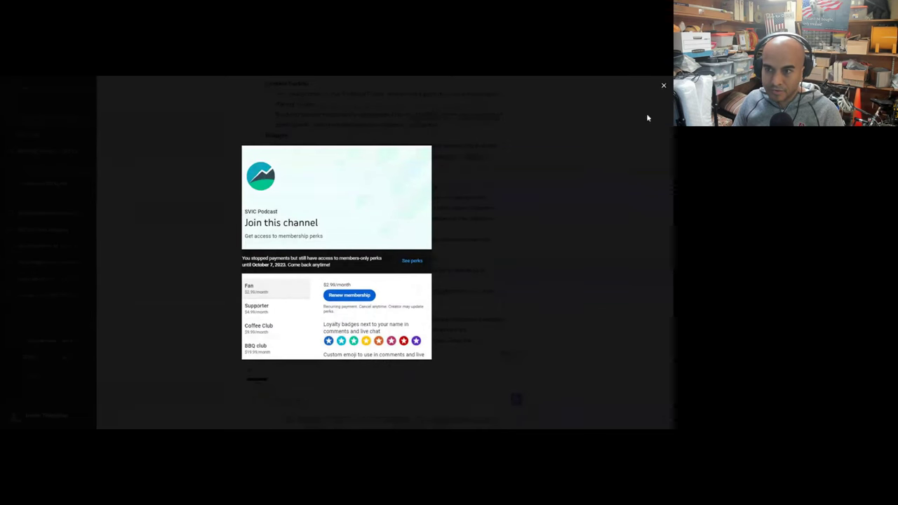
{"action": "left_click", "coordinate": [663, 86]}
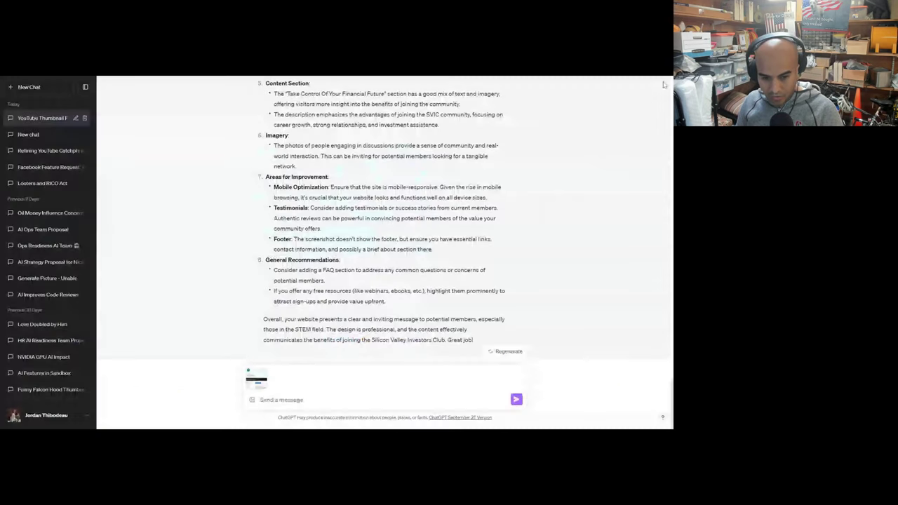
{"action": "type", "text": "What do you think of these membership tiers?"}
{"action": "key", "text": "Return"}
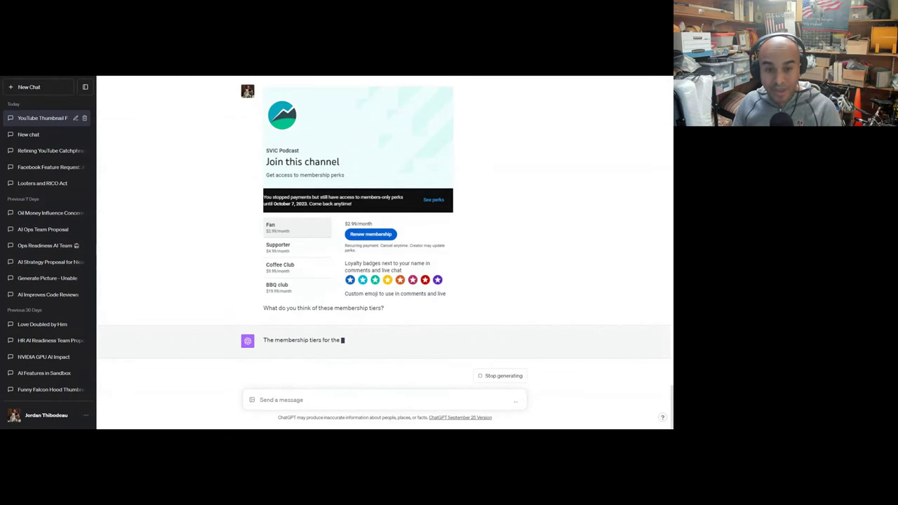
Step: Review the feedback on each SVIC Podcast membership tier, comparing it with the perks and prices in the attached screenshot
{"action": "scroll", "coordinate": [498, 281], "scroll_direction": "up", "scroll_amount": 3}
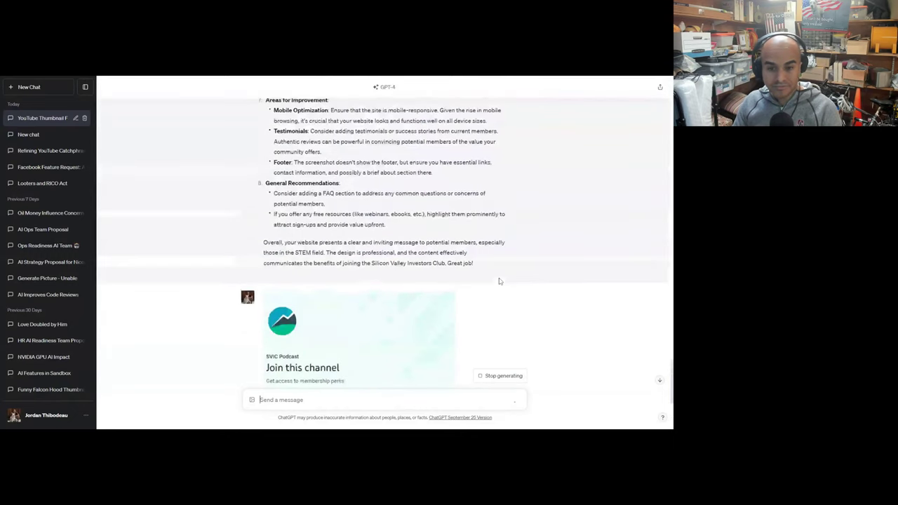
{"action": "scroll", "coordinate": [499, 280], "scroll_direction": "up", "scroll_amount": 1}
{"action": "scroll", "coordinate": [499, 281], "scroll_direction": "down", "scroll_amount": 5}
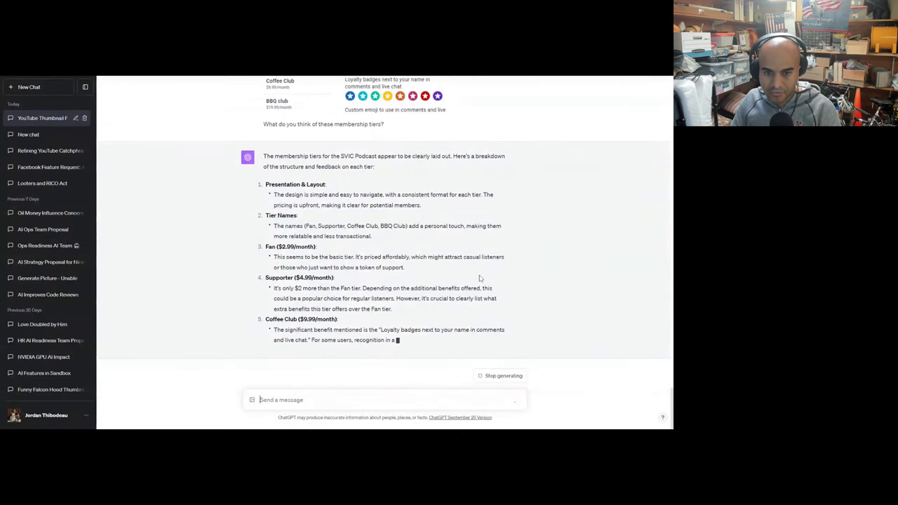
{"action": "scroll", "coordinate": [479, 279], "scroll_direction": "up", "scroll_amount": 2}
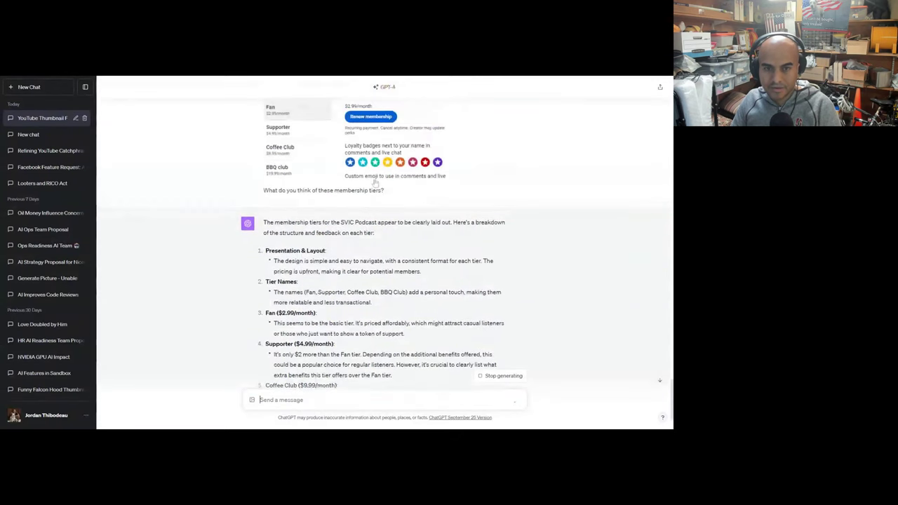
{"action": "scroll", "coordinate": [395, 256], "scroll_direction": "down", "scroll_amount": 1}
{"action": "scroll", "coordinate": [395, 256], "scroll_direction": "up", "scroll_amount": 1}
{"action": "scroll", "coordinate": [491, 277], "scroll_direction": "down", "scroll_amount": 3}
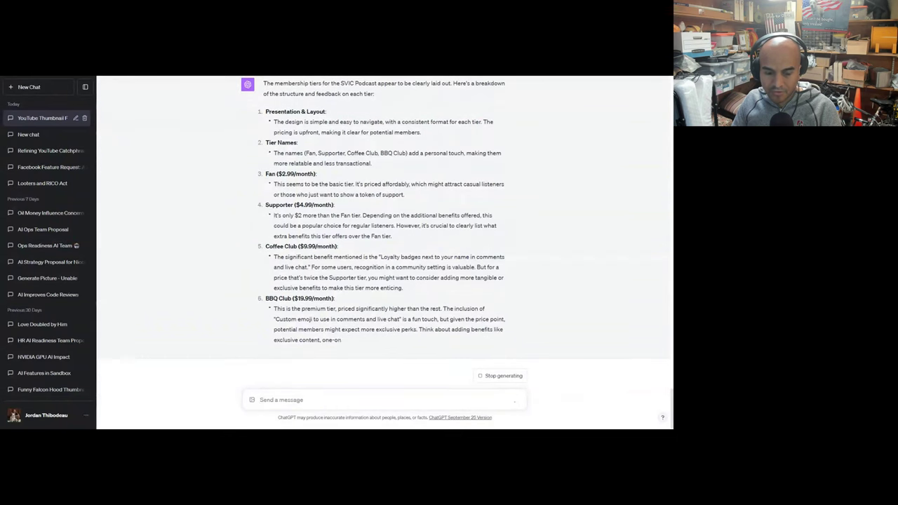
{"action": "scroll", "coordinate": [265, 226], "scroll_direction": "up", "scroll_amount": 3}
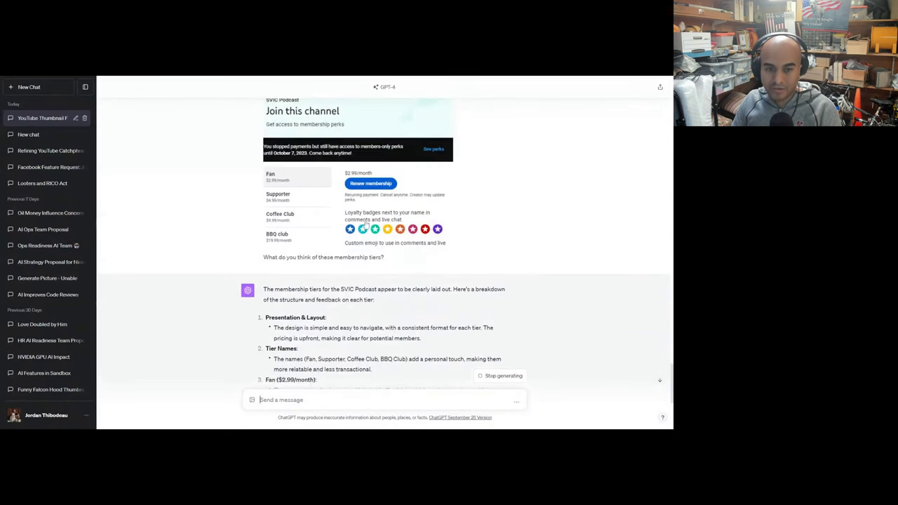
{"action": "scroll", "coordinate": [353, 223], "scroll_direction": "down", "scroll_amount": 3}
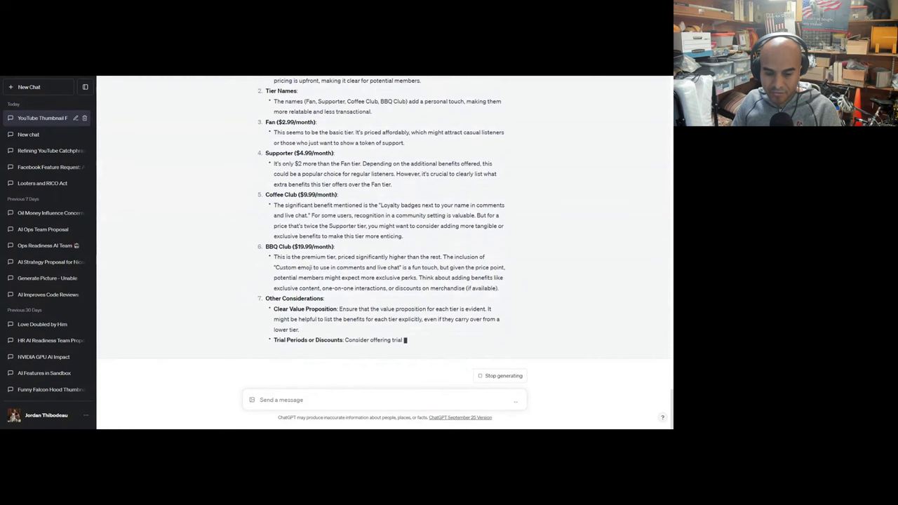
{"action": "scroll", "coordinate": [384, 231], "scroll_direction": "up", "scroll_amount": 1}
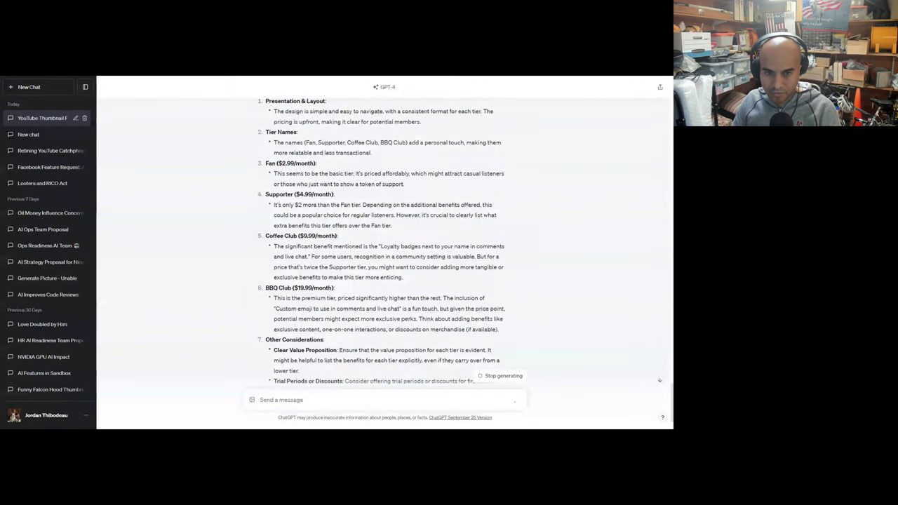
{"action": "scroll", "coordinate": [350, 302], "scroll_direction": "up", "scroll_amount": 5}
{"action": "scroll", "coordinate": [351, 302], "scroll_direction": "down", "scroll_amount": 2}
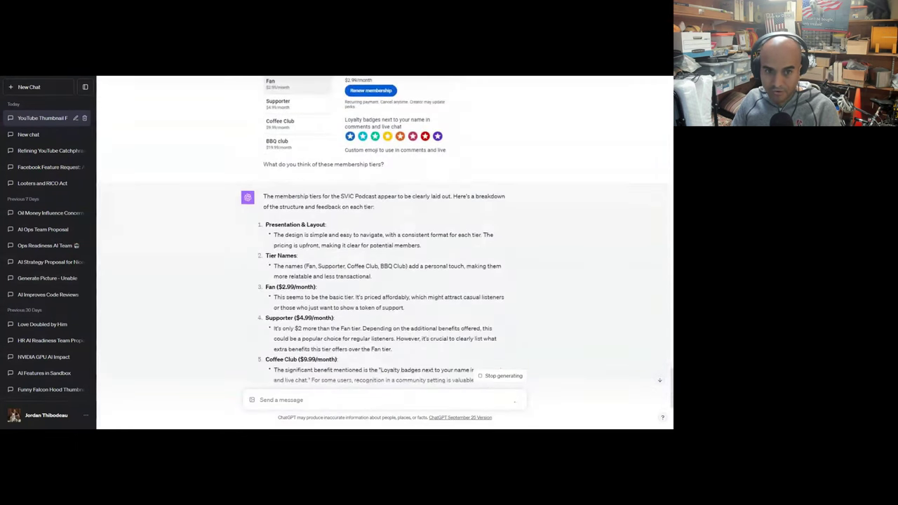
{"action": "scroll", "coordinate": [433, 260], "scroll_direction": "down", "scroll_amount": 5}
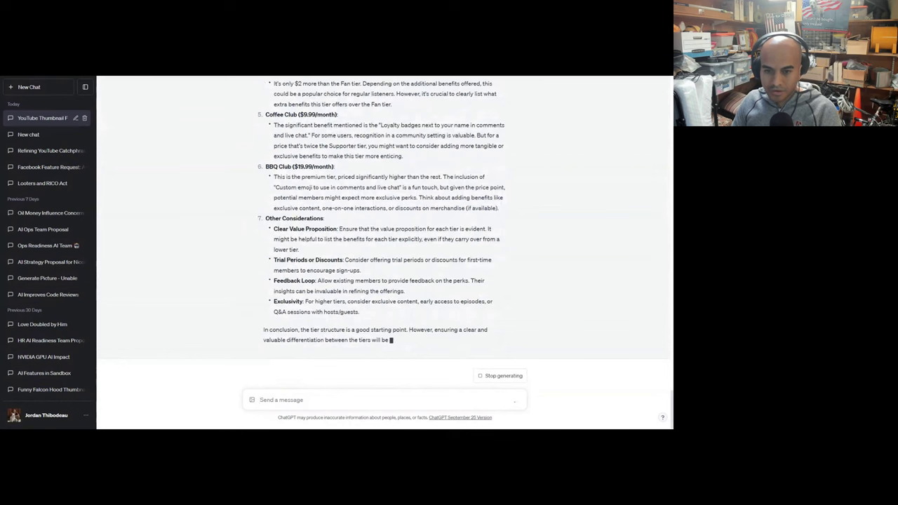
{"action": "scroll", "coordinate": [329, 322], "scroll_direction": "up", "scroll_amount": 5}
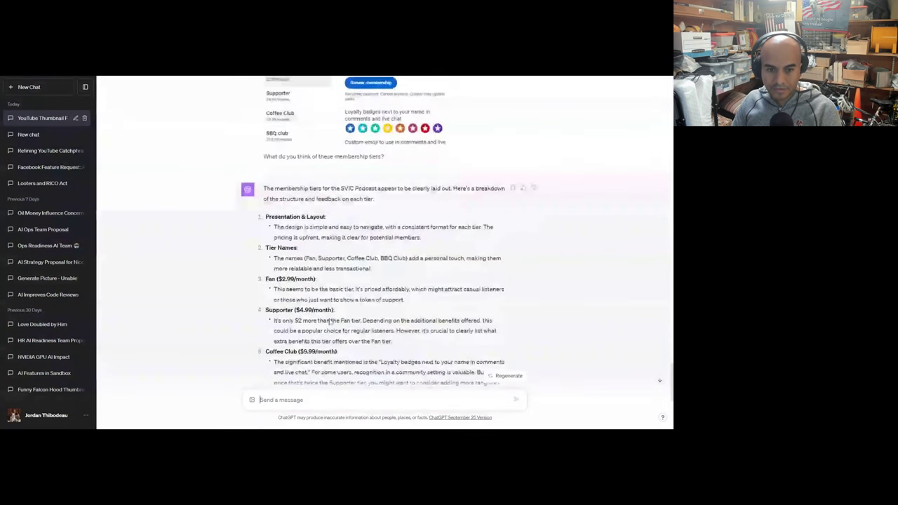
{"action": "scroll", "coordinate": [330, 321], "scroll_direction": "up", "scroll_amount": 3}
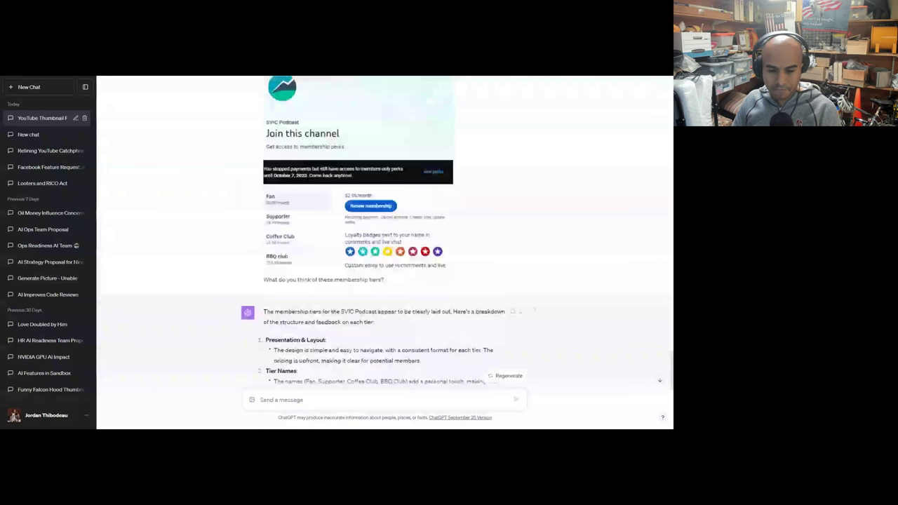
Step: Attach the outfit photo in hoodie and shorts and ask "Here's a picture of me, am I properly dressed for work?"
{"action": "scroll", "coordinate": [385, 238], "scroll_direction": "down", "scroll_amount": 10}
{"action": "key", "text": "ctrl+v"}
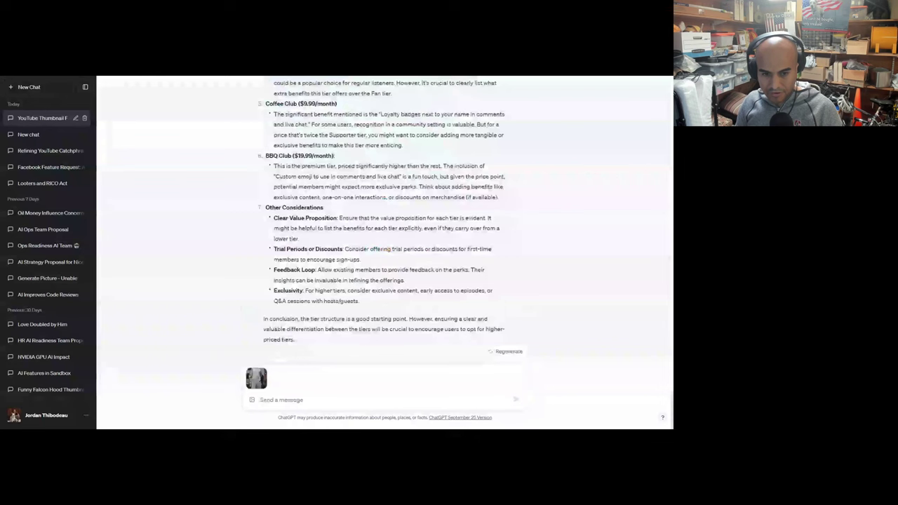
{"action": "type", "text": "Here's a picture of me"}
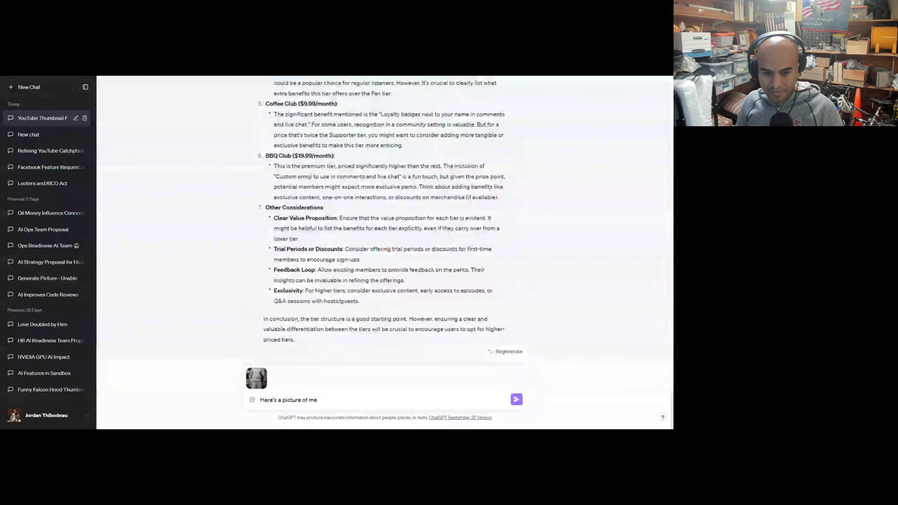
{"action": "type", "text": ", am I properly"}
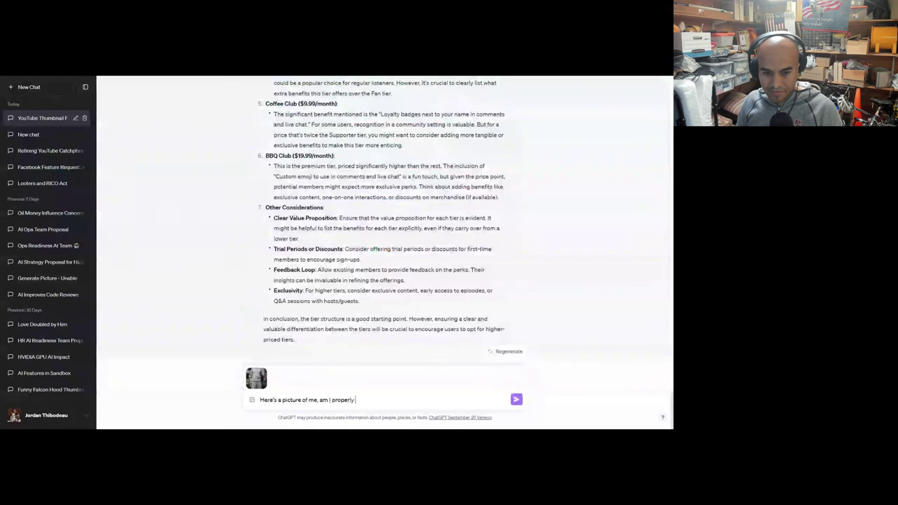
{"action": "type", "text": " dressed for work?"}
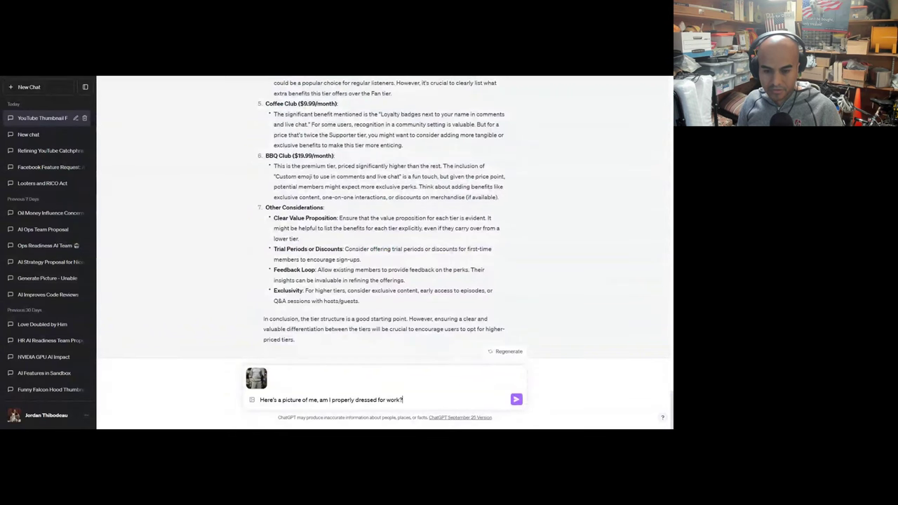
{"action": "key", "text": "Return"}
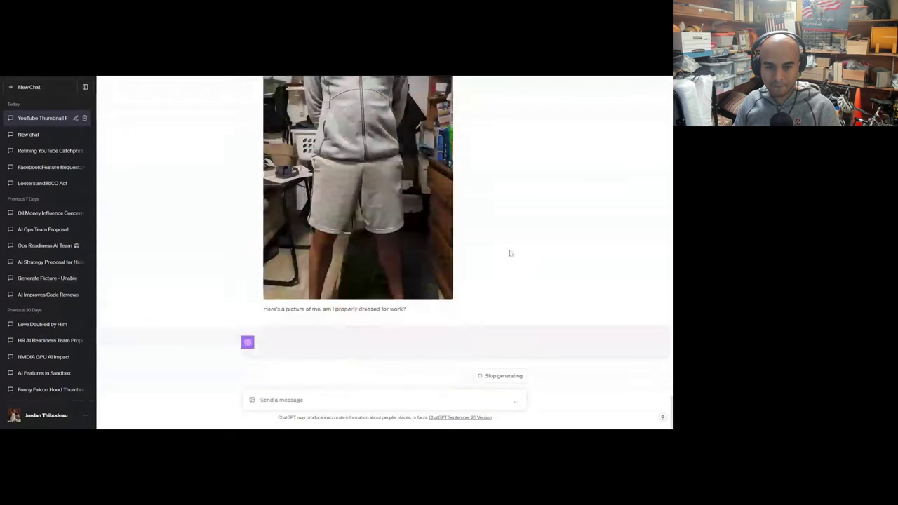
Step: Examine the posted outfit photo and read the work attire assessment with its hoodie, shorts and dress code recommendations
{"action": "scroll", "coordinate": [509, 253], "scroll_direction": "up", "scroll_amount": 5}
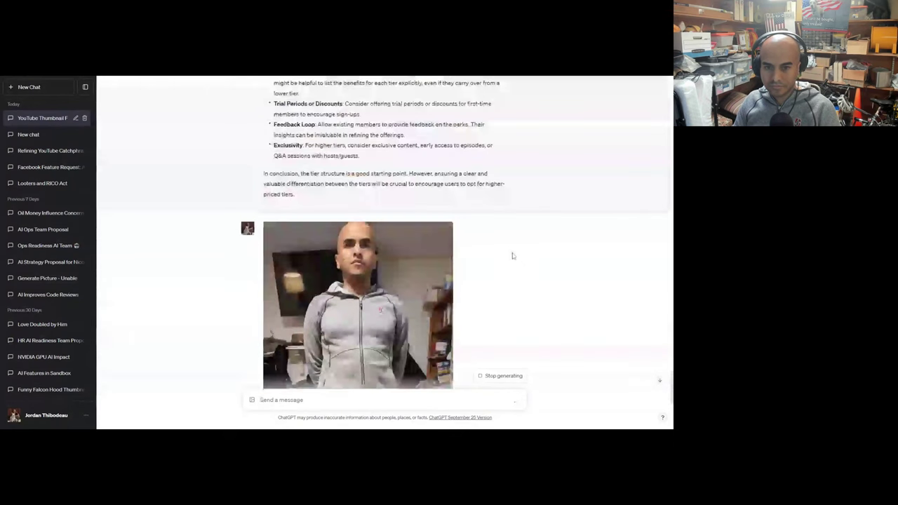
{"action": "scroll", "coordinate": [515, 260], "scroll_direction": "down", "scroll_amount": 1}
{"action": "scroll", "coordinate": [516, 265], "scroll_direction": "up", "scroll_amount": 3}
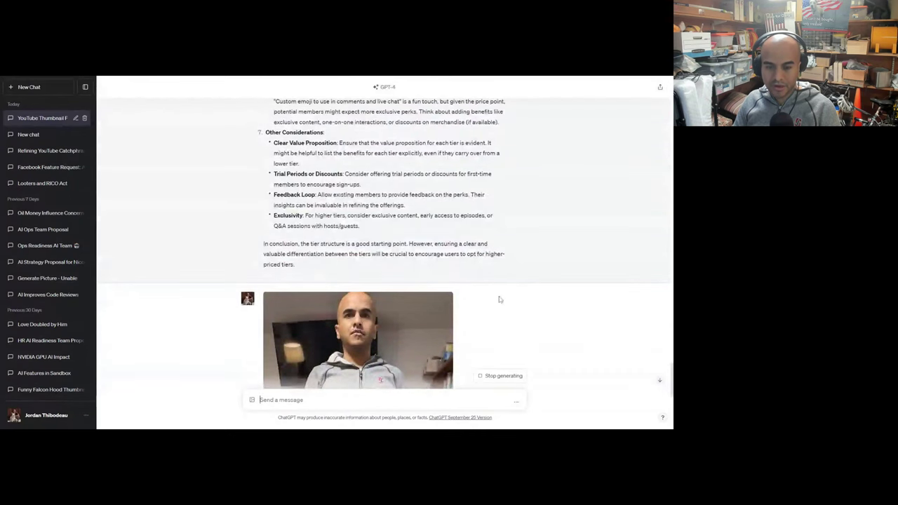
{"action": "scroll", "coordinate": [500, 300], "scroll_direction": "down", "scroll_amount": 10}
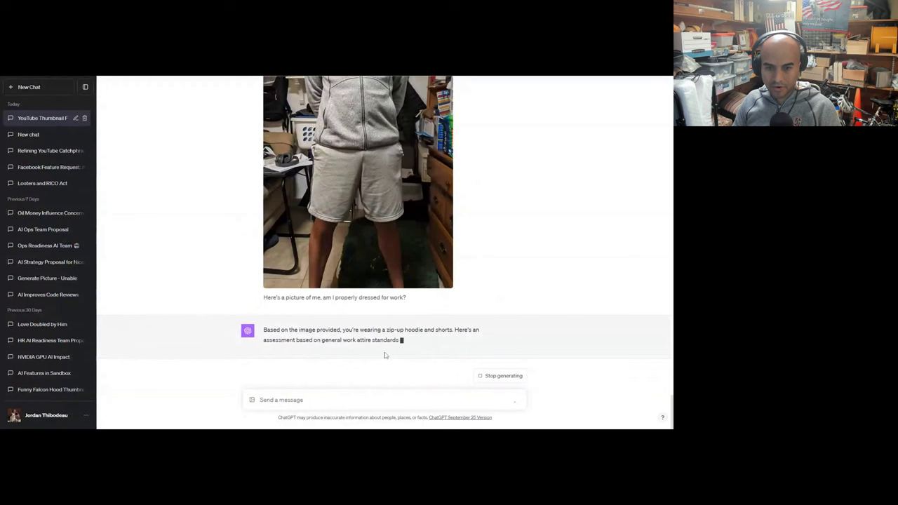
{"action": "scroll", "coordinate": [381, 354], "scroll_direction": "up", "scroll_amount": 10}
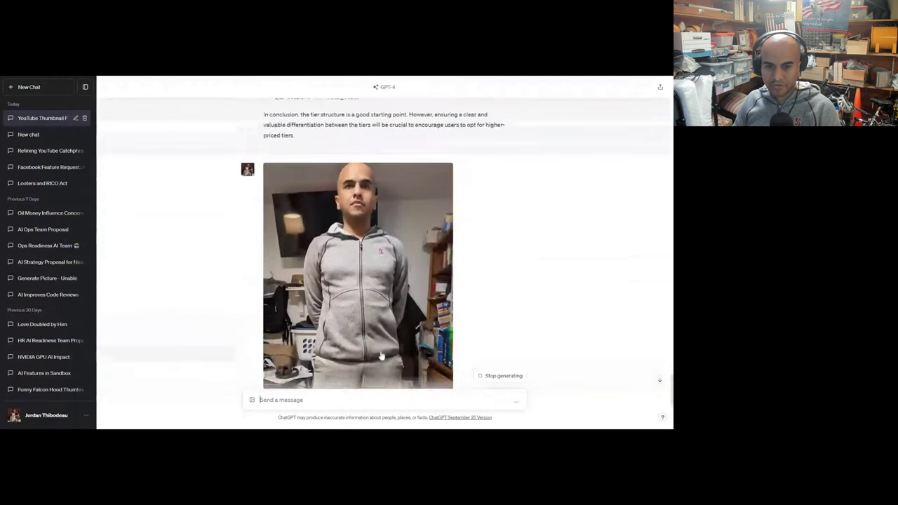
{"action": "scroll", "coordinate": [381, 354], "scroll_direction": "down", "scroll_amount": 5}
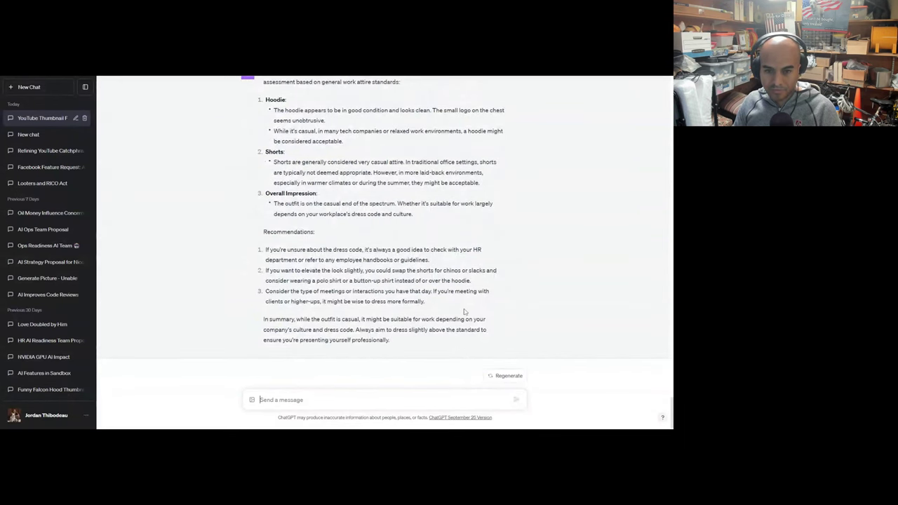
{"action": "scroll", "coordinate": [463, 311], "scroll_direction": "up", "scroll_amount": 15}
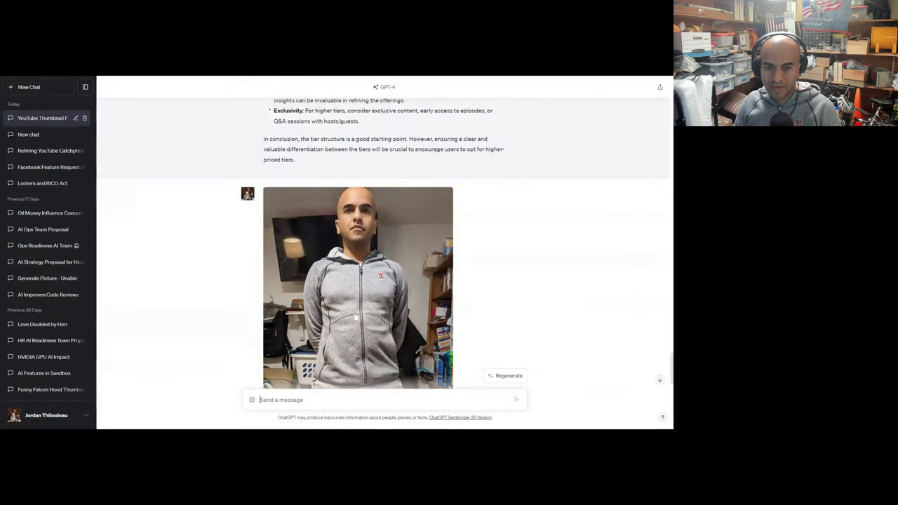
{"action": "scroll", "coordinate": [537, 267], "scroll_direction": "down", "scroll_amount": 15}
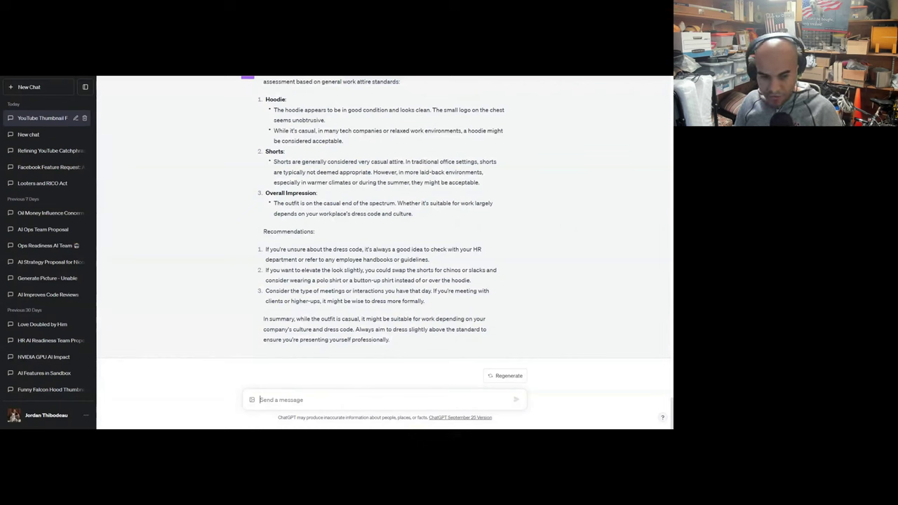
{"action": "type", "text": "Im going to meet a"}
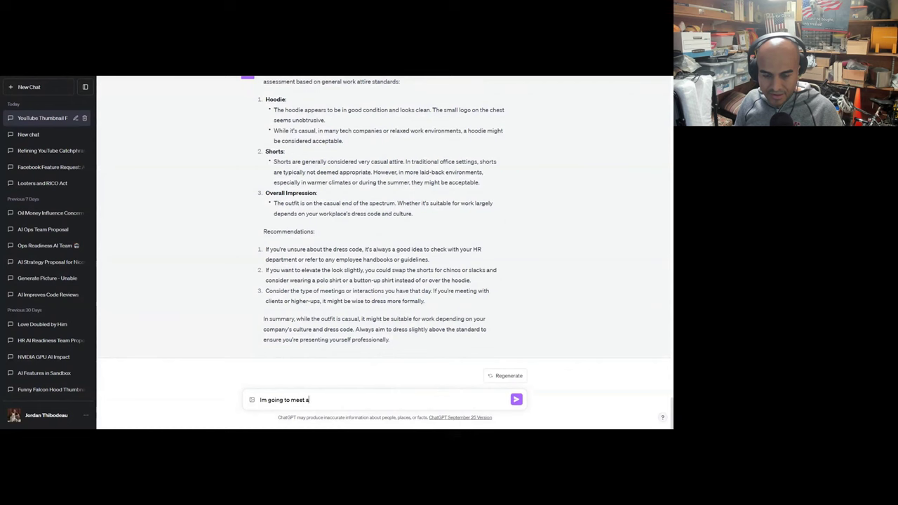
{"action": "key", "text": "ctrl+a"}
{"action": "key", "text": "BackSpace"}
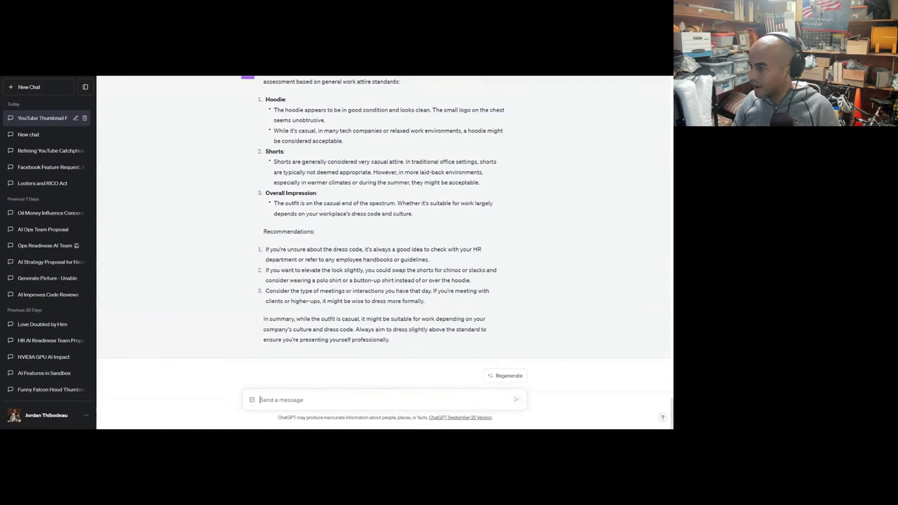
Step: Attach the dog photo and ask "What do you think of my dog? Does he look healthy?"
{"action": "left_click_drag", "start_coordinate": [670, 253], "coordinate": [308, 388]}
{"action": "type", "text": "Her"}
{"action": "key", "text": "BackSpace"}
{"action": "type", "text": "What do you th"}
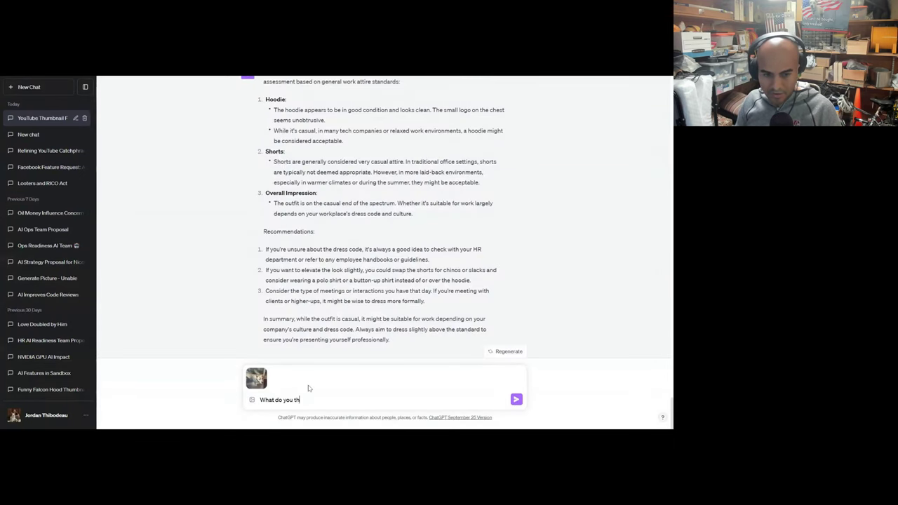
{"action": "type", "text": "ink of my dog? Does he look healthy?"}
{"action": "key", "text": "Return"}
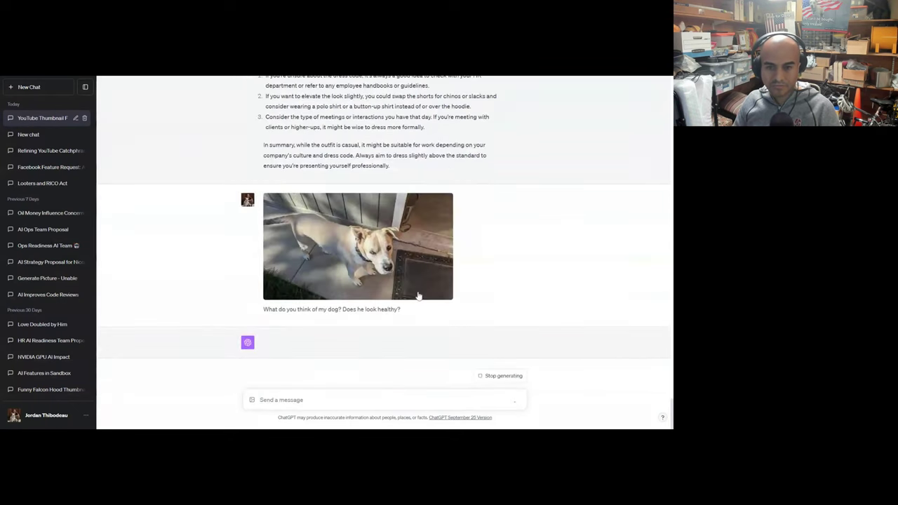
Step: Enlarge the dog photo, read the health assessment, and check the coat, eyes and paws against the enlarged photo again
{"action": "left_click", "coordinate": [404, 285]}
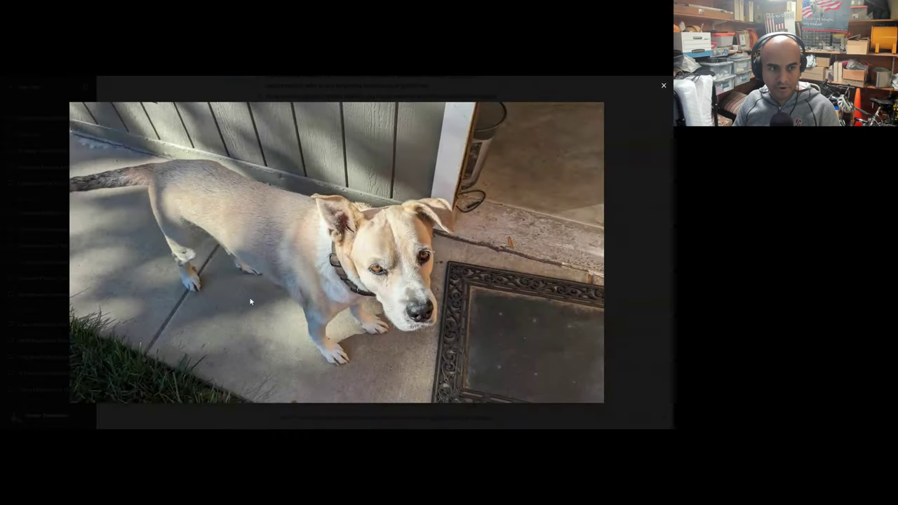
{"action": "left_click", "coordinate": [47, 260]}
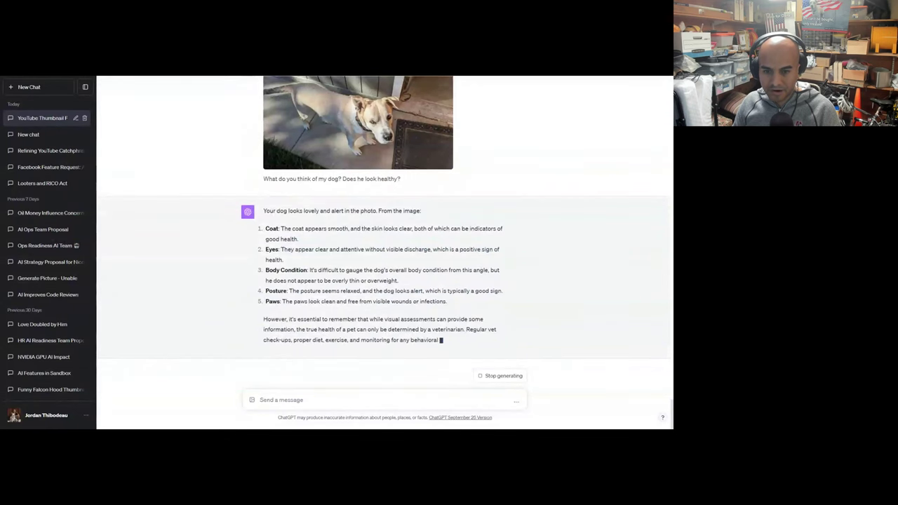
{"action": "scroll", "coordinate": [483, 261], "scroll_direction": "up", "scroll_amount": 1}
{"action": "left_click", "coordinate": [365, 196]}
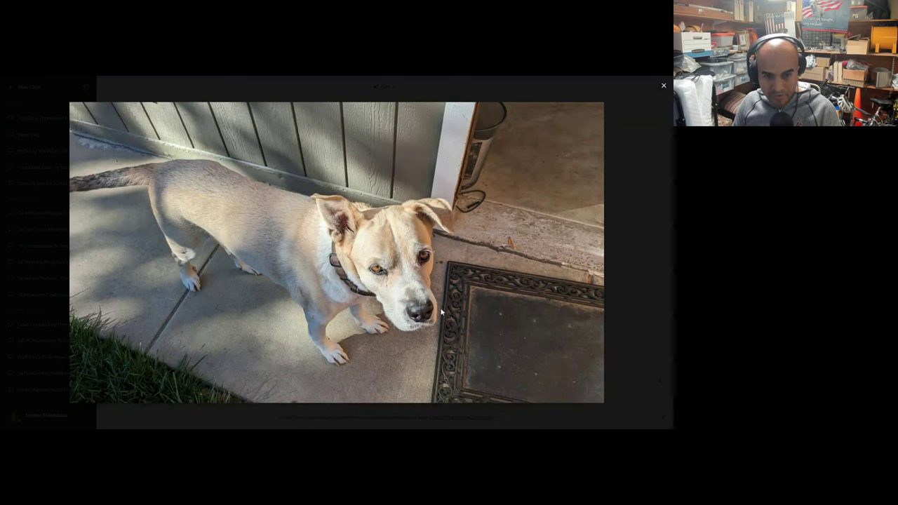
{"action": "left_click", "coordinate": [32, 263]}
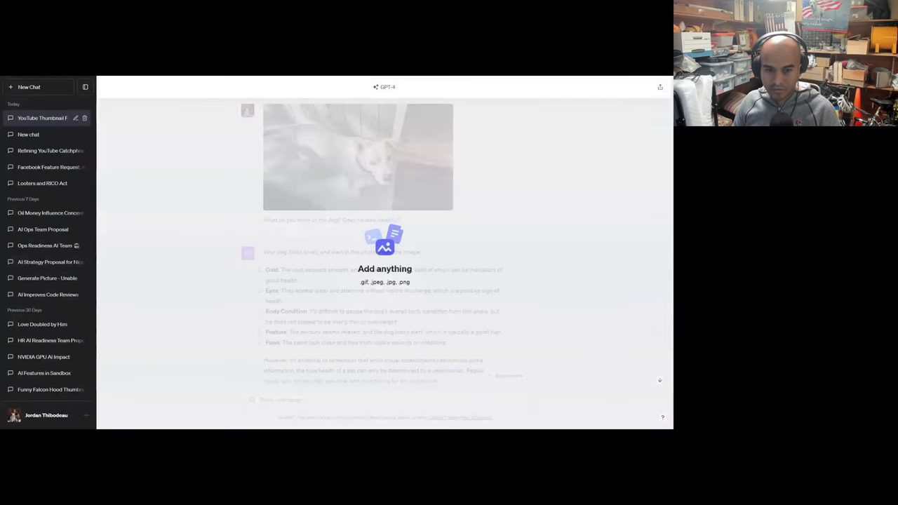
Step: Attach the tomato plant photo and ask "What do you think of my tomato plant?"
{"action": "type", "text": "What do you think of my tomatoe"}
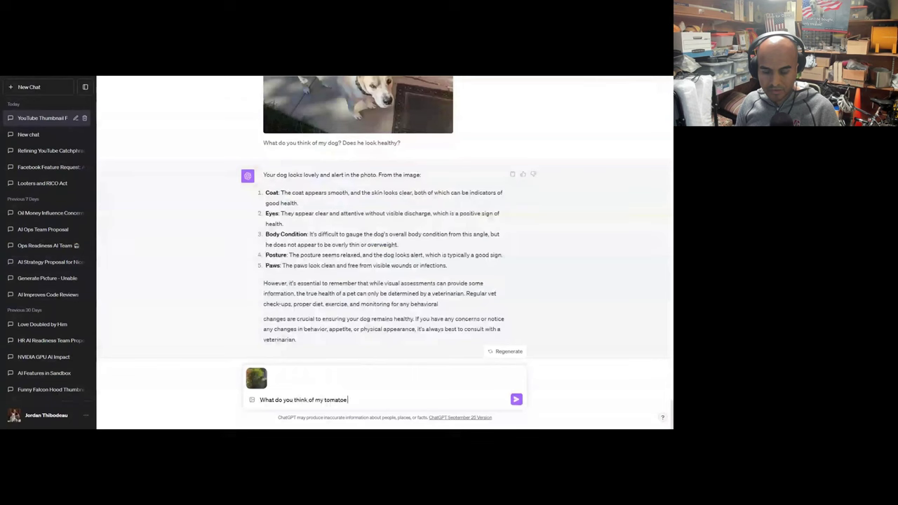
{"action": "type", "text": " plant"}
{"action": "key", "text": "Left"}
{"action": "key", "text": "Left"}
{"action": "key", "text": "Left"}
{"action": "key", "text": "Left"}
{"action": "key", "text": "Left"}
{"action": "key", "text": "BackSpace"}
{"action": "key", "text": "Return"}
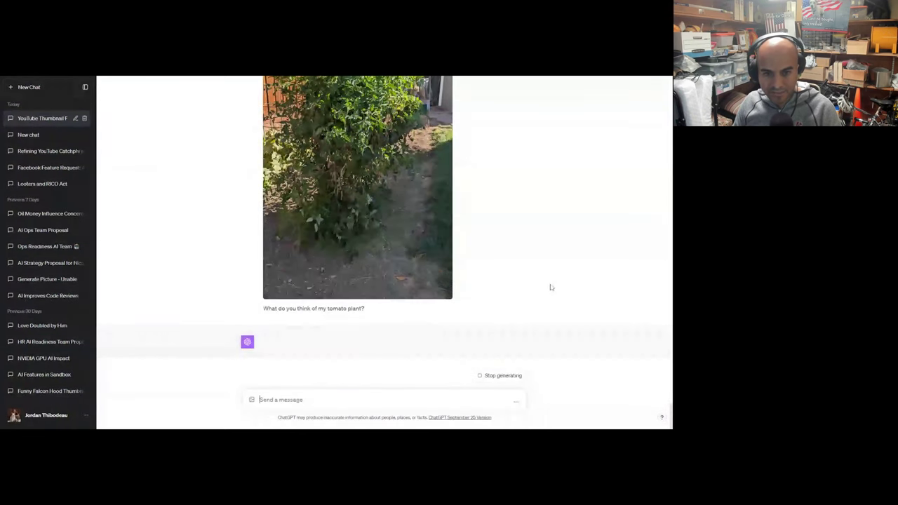
Step: Read the start of the tomato plant assessment and enlarge the plant photo to check the foliage and fruit it describes
{"action": "scroll", "coordinate": [501, 300], "scroll_direction": "up", "scroll_amount": 1}
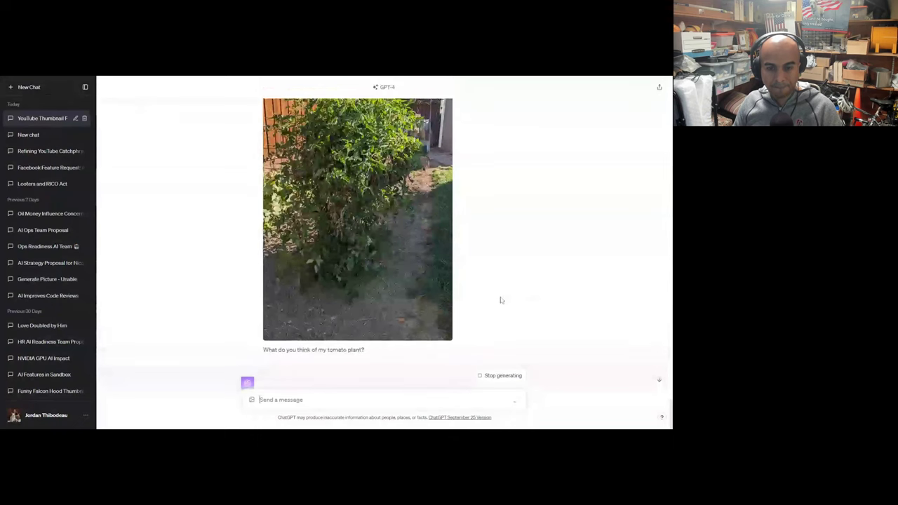
{"action": "scroll", "coordinate": [500, 300], "scroll_direction": "down", "scroll_amount": 1}
{"action": "scroll", "coordinate": [500, 300], "scroll_direction": "up", "scroll_amount": 2}
{"action": "scroll", "coordinate": [369, 274], "scroll_direction": "down", "scroll_amount": 1}
{"action": "scroll", "coordinate": [330, 254], "scroll_direction": "up", "scroll_amount": 1}
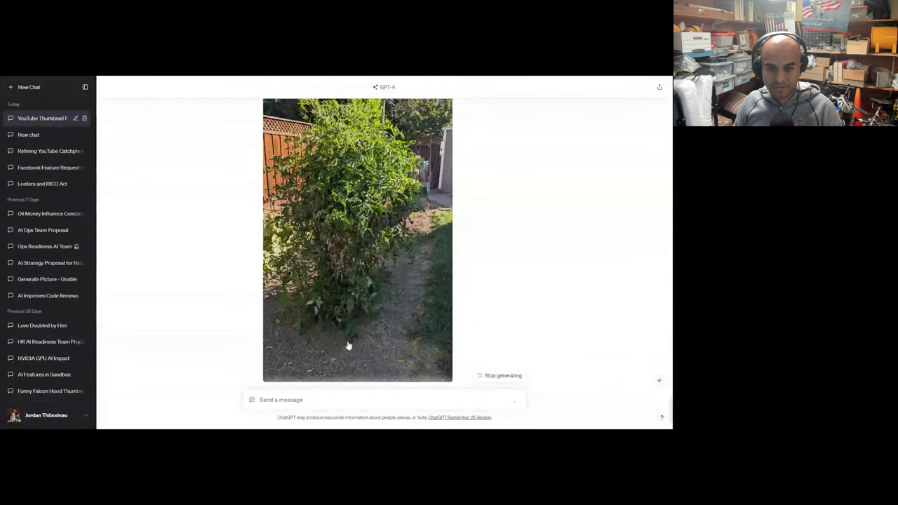
{"action": "scroll", "coordinate": [409, 271], "scroll_direction": "down", "scroll_amount": 3}
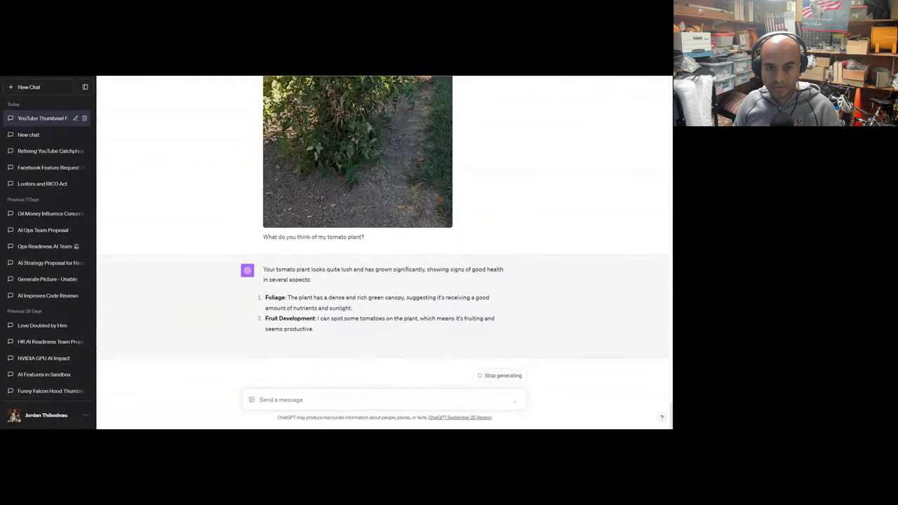
{"action": "scroll", "coordinate": [400, 248], "scroll_direction": "up", "scroll_amount": 1}
{"action": "left_click", "coordinate": [399, 248]}
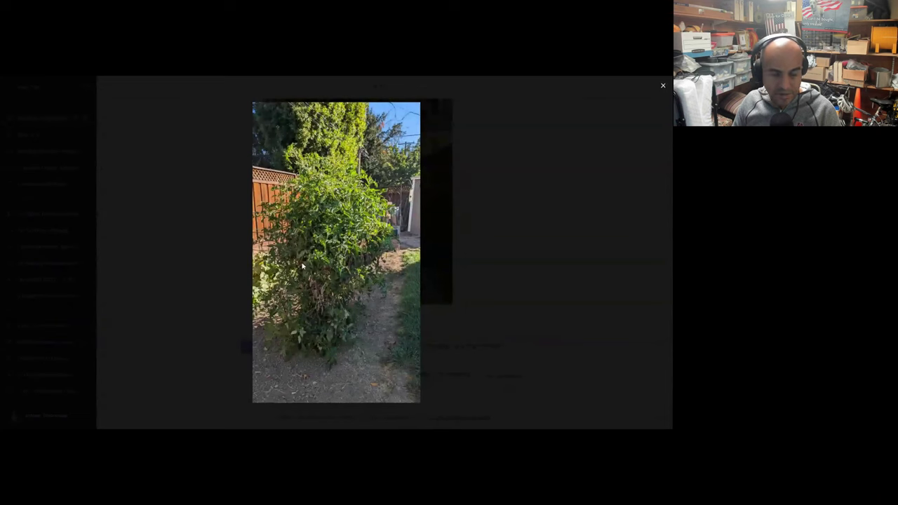
{"action": "left_click", "coordinate": [49, 185]}
{"action": "scroll", "coordinate": [346, 211], "scroll_direction": "down", "scroll_amount": 1}
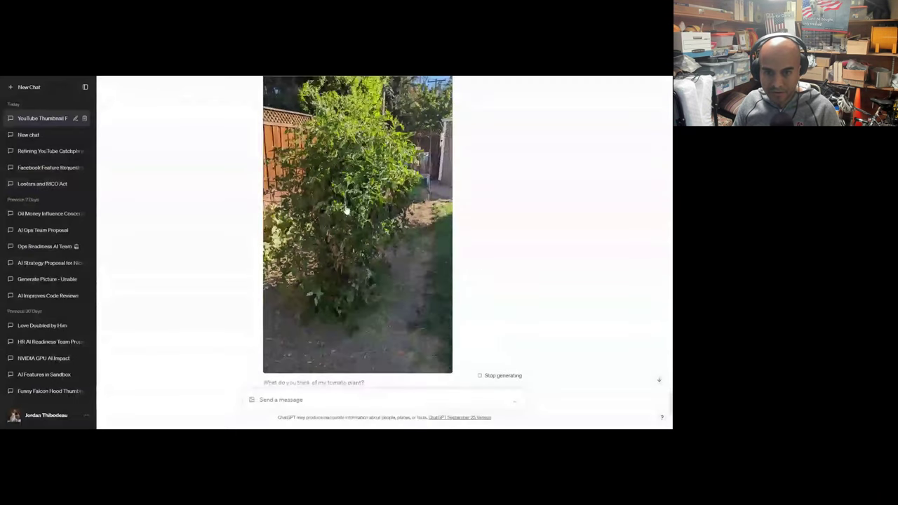
{"action": "left_click", "coordinate": [346, 210]}
{"action": "left_click", "coordinate": [45, 201]}
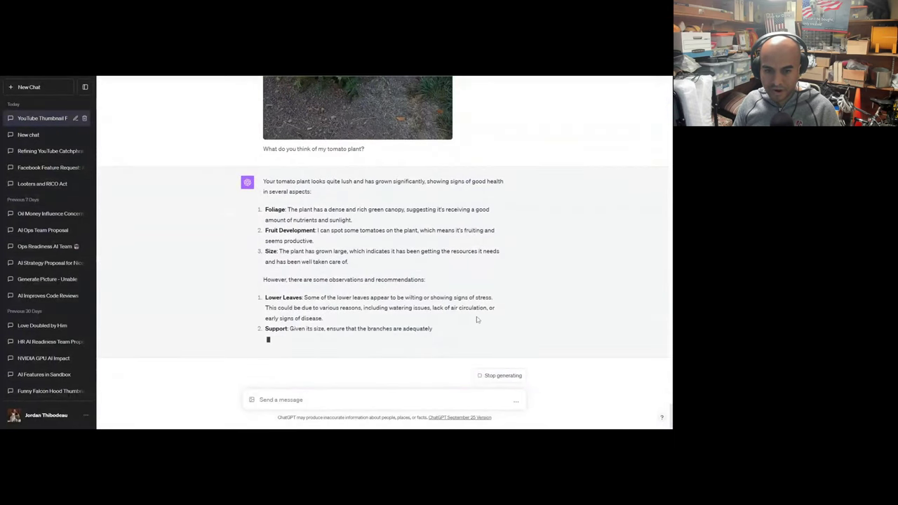
Step: Read the tomato plant recommendations on lower leaves, support, pruning, soil and mulching, comparing them with the posted photo
{"action": "scroll", "coordinate": [356, 188], "scroll_direction": "up", "scroll_amount": 2}
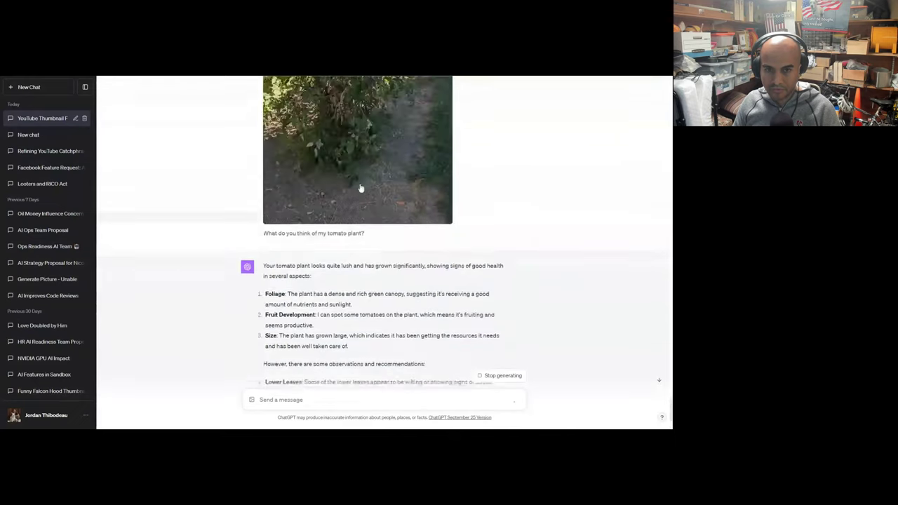
{"action": "scroll", "coordinate": [362, 205], "scroll_direction": "down", "scroll_amount": 2}
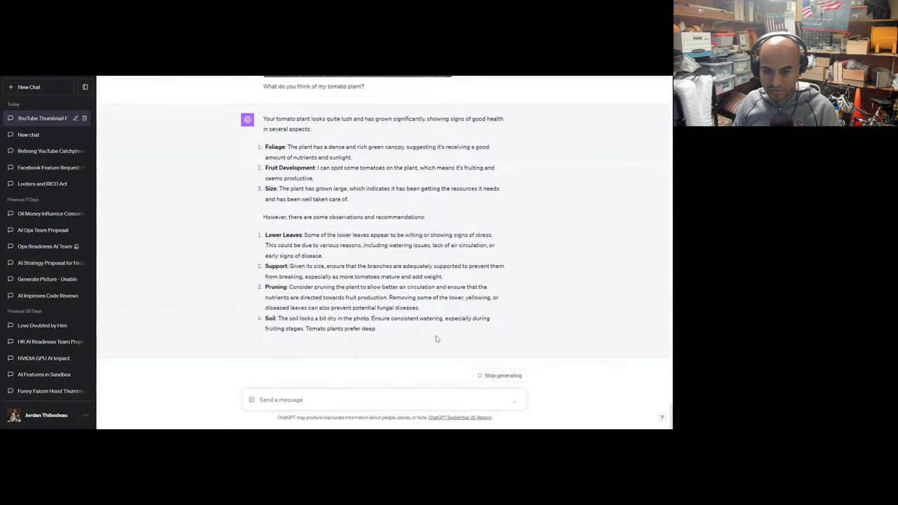
{"action": "scroll", "coordinate": [437, 335], "scroll_direction": "up", "scroll_amount": 3}
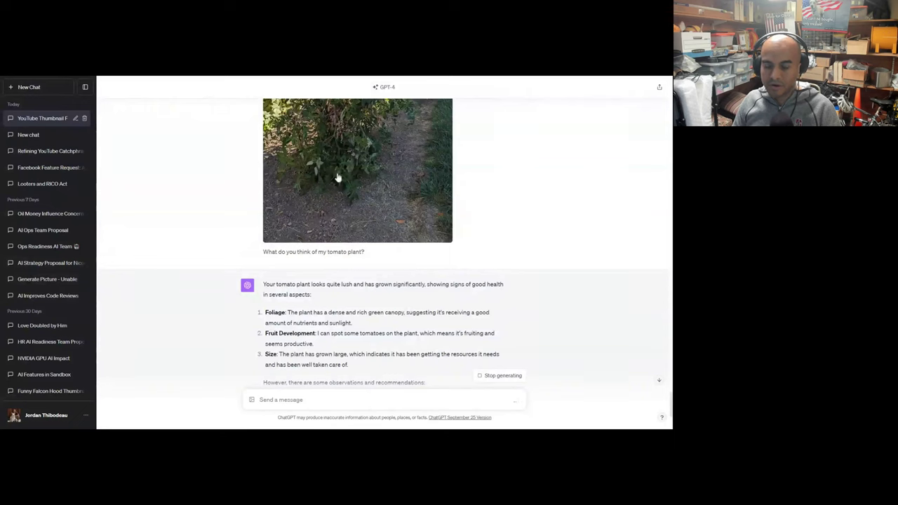
{"action": "scroll", "coordinate": [380, 265], "scroll_direction": "down", "scroll_amount": 2}
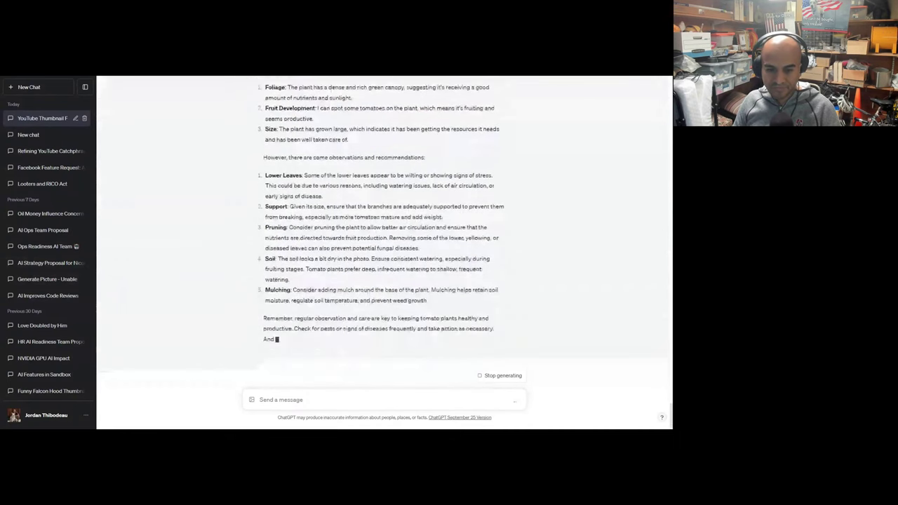
Step: Attach the shed photo and begin the message "Here is a photo of my shed. I use it for my youtube background."
{"action": "left_click_drag", "start_coordinate": [672, 253], "coordinate": [382, 280]}
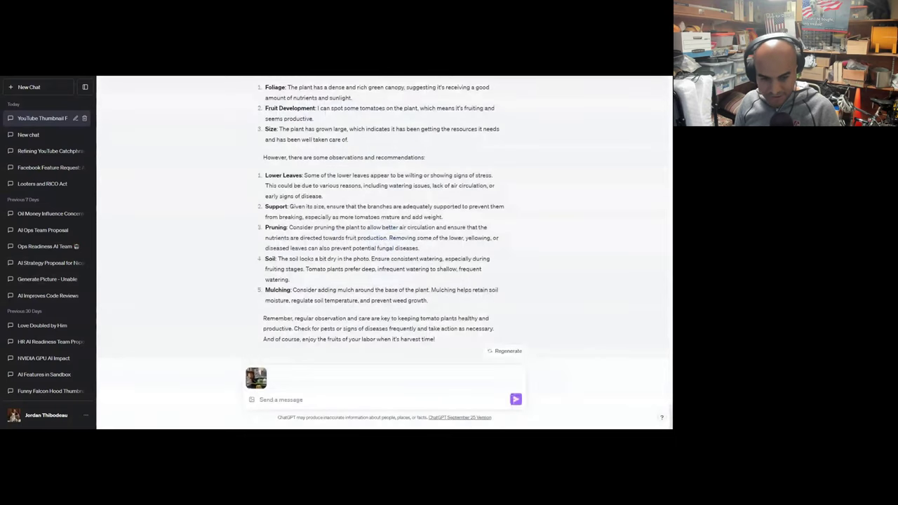
{"action": "type", "text": "Here is a photo"}
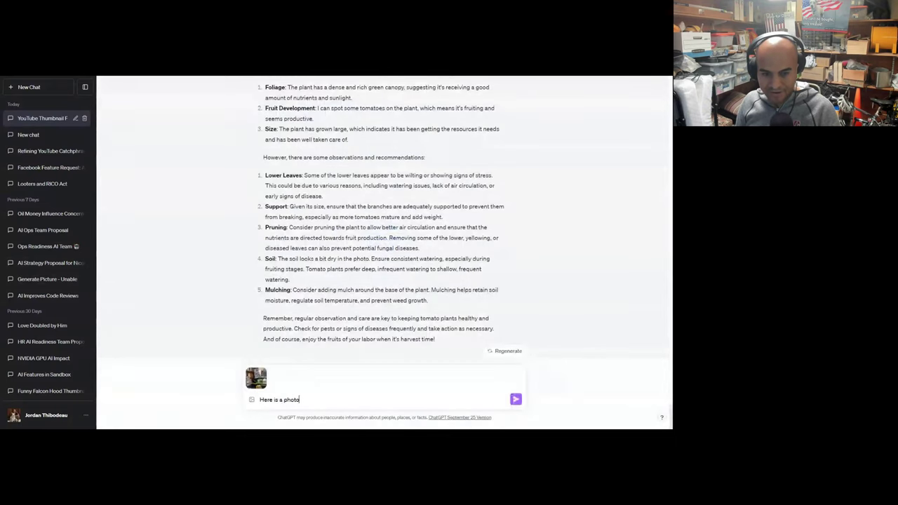
{"action": "type", "text": " of my shed. I use it"}
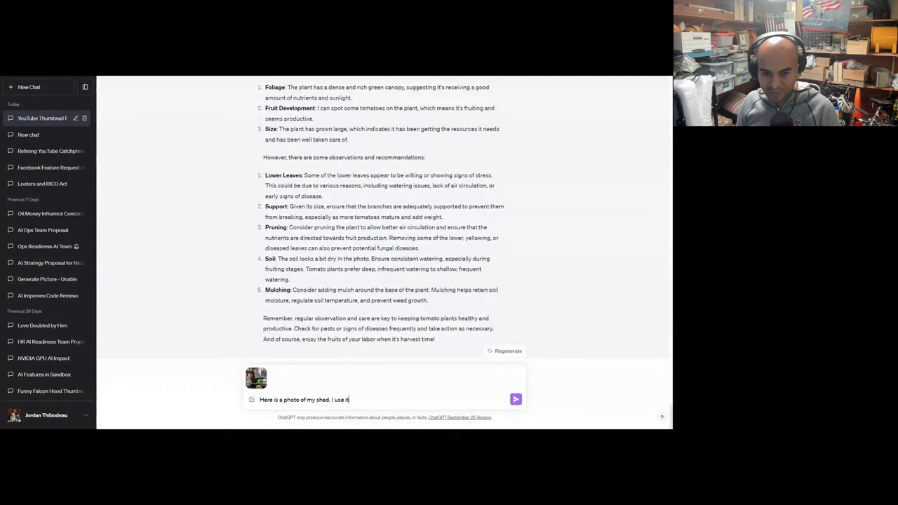
{"action": "type", "text": " for my youtube b"}
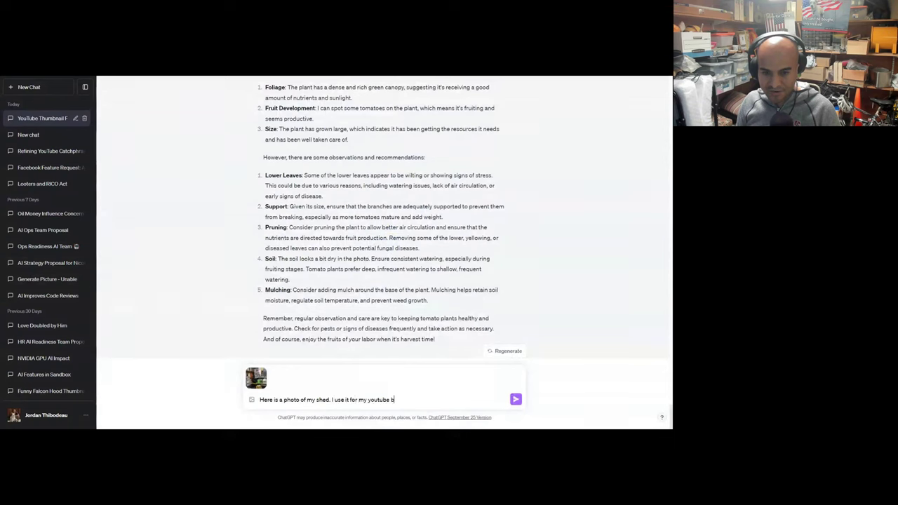
Step: Continue the message with "I think it looks perfect and like any other shed in america. What do you think?"
{"action": "type", "text": "kground. I think it looks perfect and like any other shed in am"}
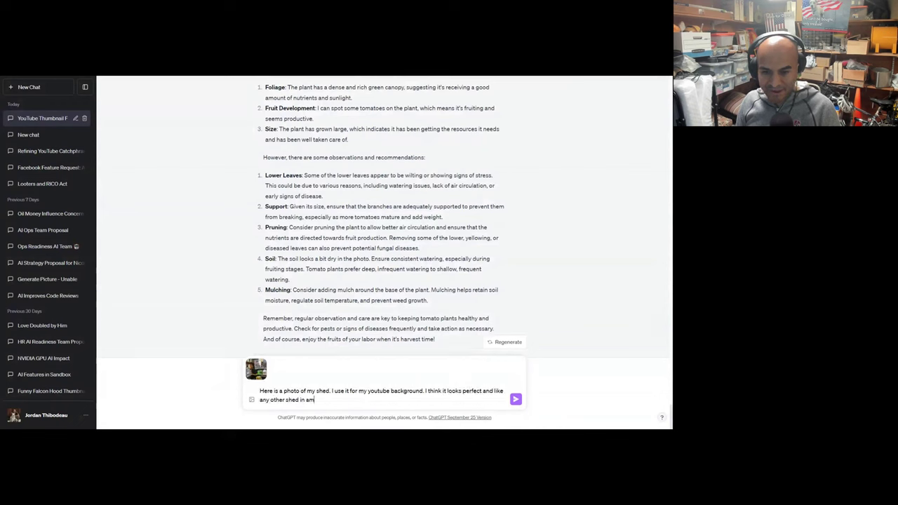
{"action": "type", "text": "erica. What do you thin"}
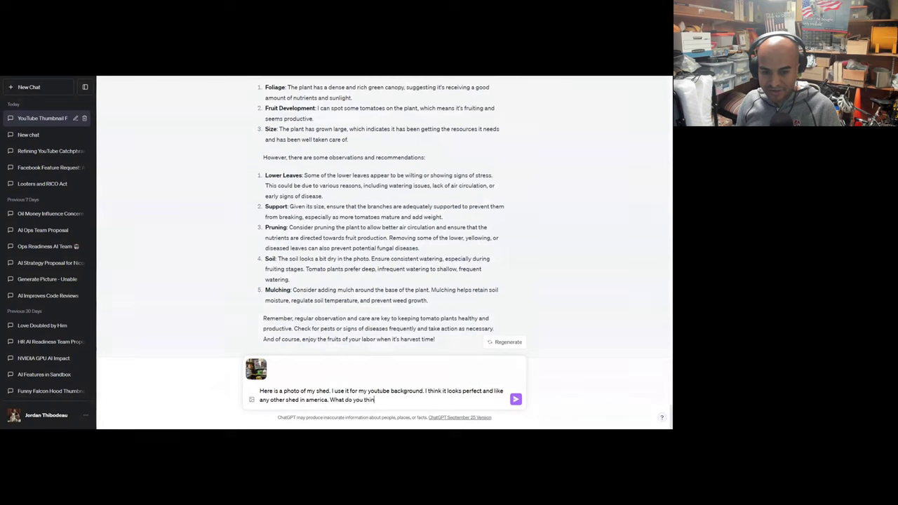
{"action": "type", "text": "k? And what do you t"}
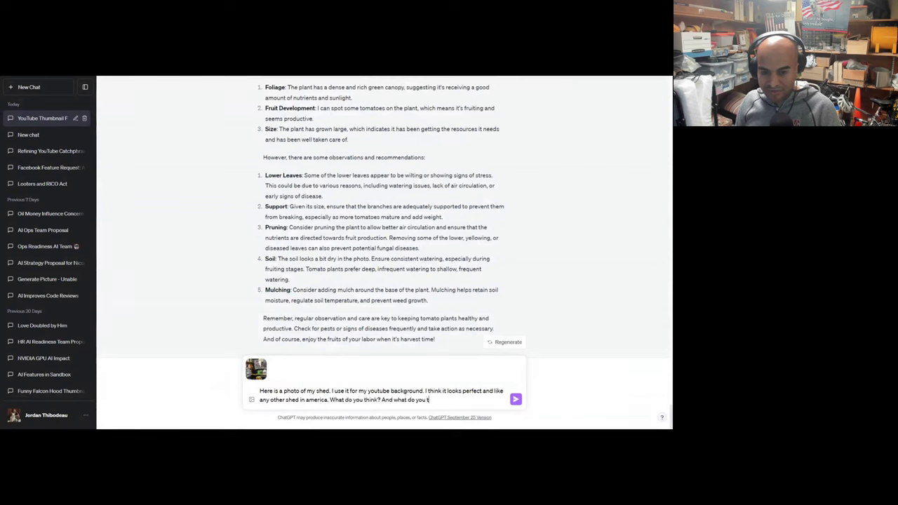
Step: Ask "what do you think about those damn haters who say 'mah mah mah, your shed is full of crap and my butt smells. Blah!'" and send
{"action": "type", "text": "hink about those damn hate"}
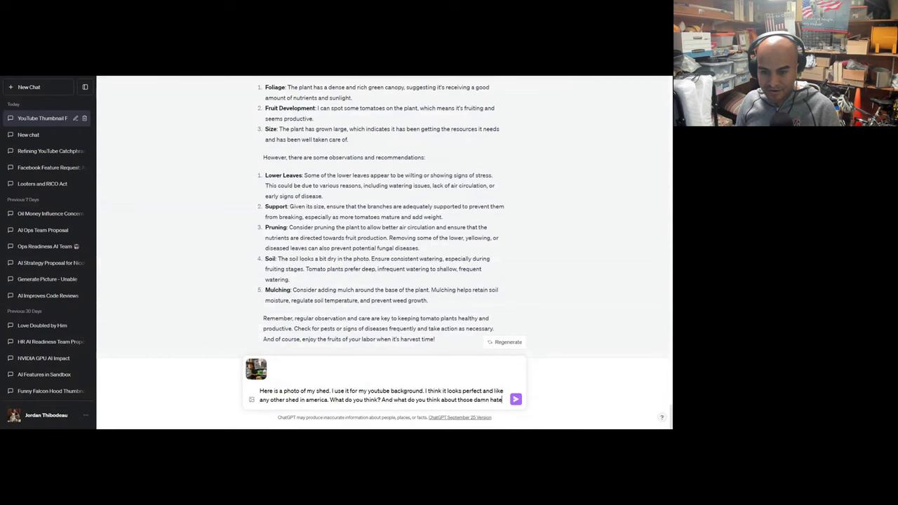
{"action": "type", "text": "rs who say \"mah mah mah, your"}
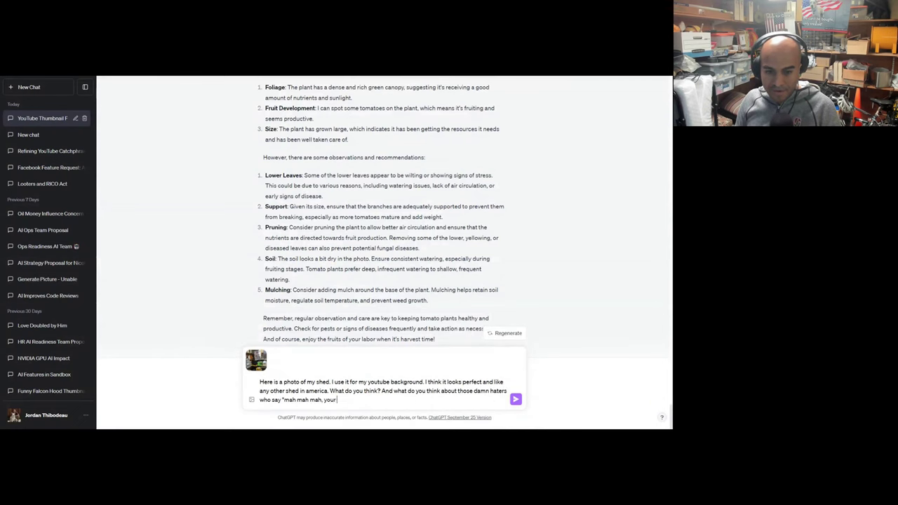
{"action": "type", "text": " shed is full of crap and my b"}
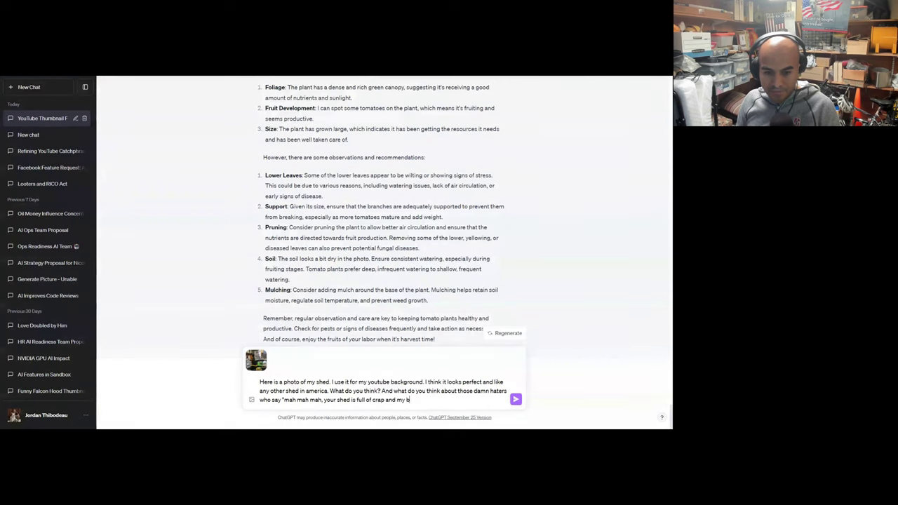
{"action": "type", "text": "utt smells. Blah!"}
{"action": "key", "text": "Return"}
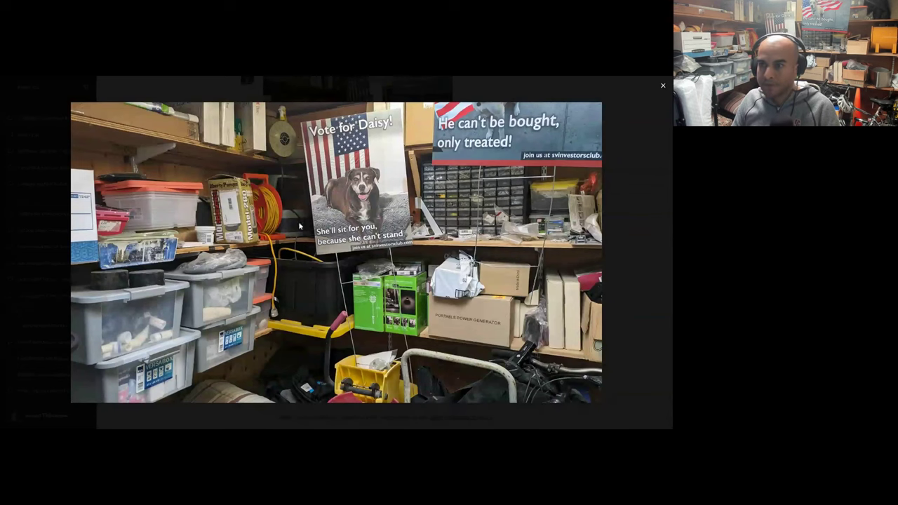
Step: Read the shed assessment's introduction, highlighting the "lived-in" and workshop atmosphere wording, and compare it with the enlarged shed photo
{"action": "left_click", "coordinate": [662, 86]}
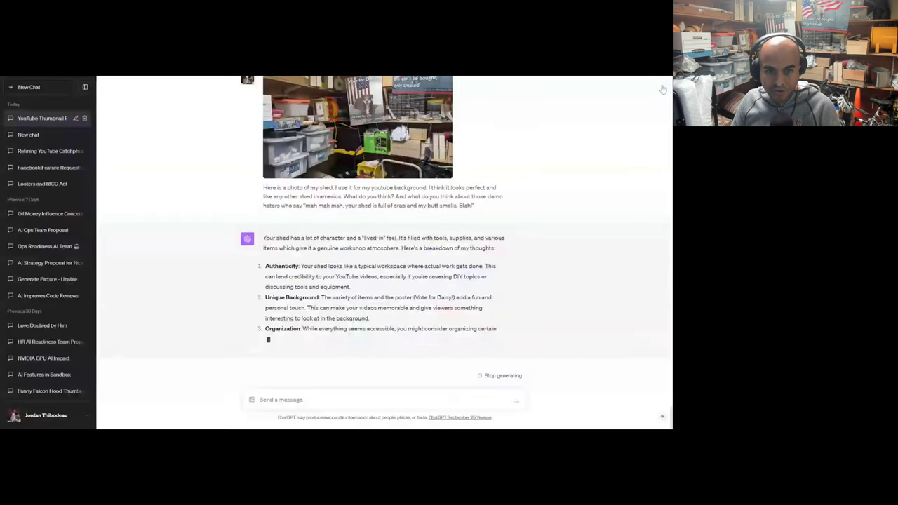
{"action": "left_click_drag", "start_coordinate": [389, 215], "coordinate": [357, 208]}
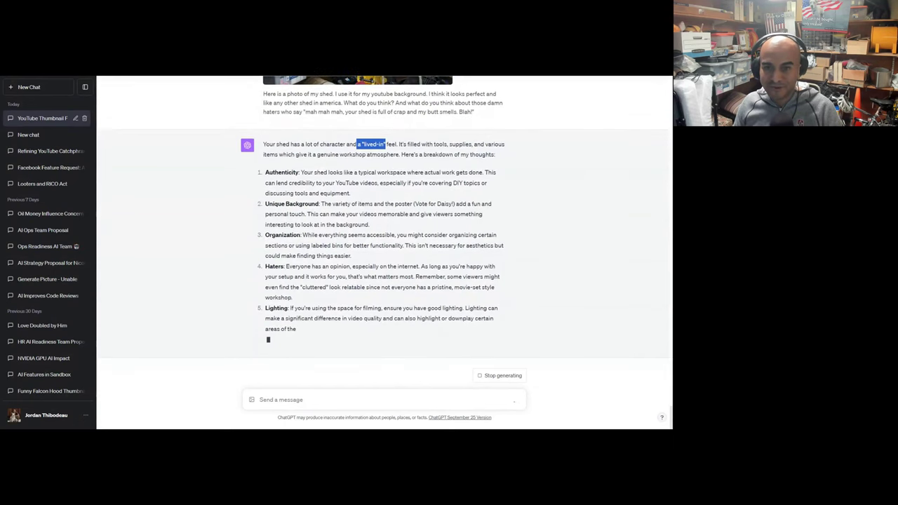
{"action": "left_click", "coordinate": [317, 154]}
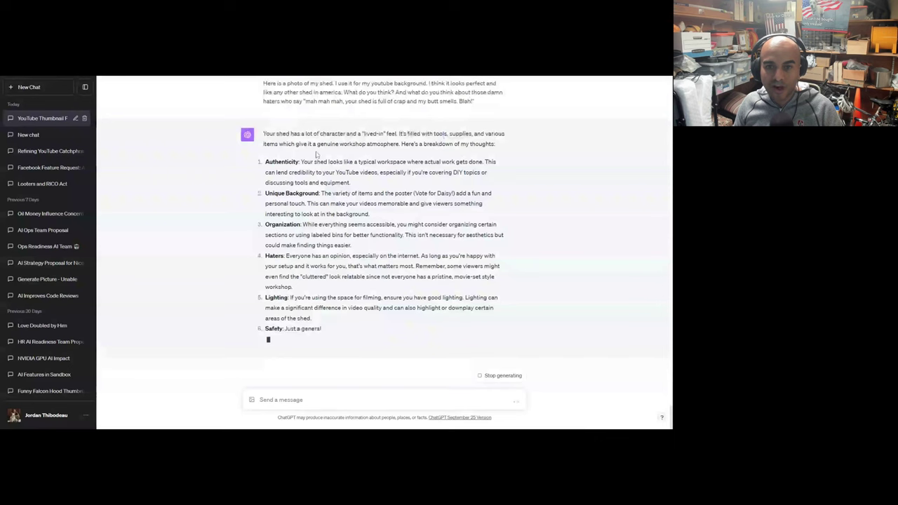
{"action": "left_click_drag", "start_coordinate": [308, 144], "coordinate": [397, 144]}
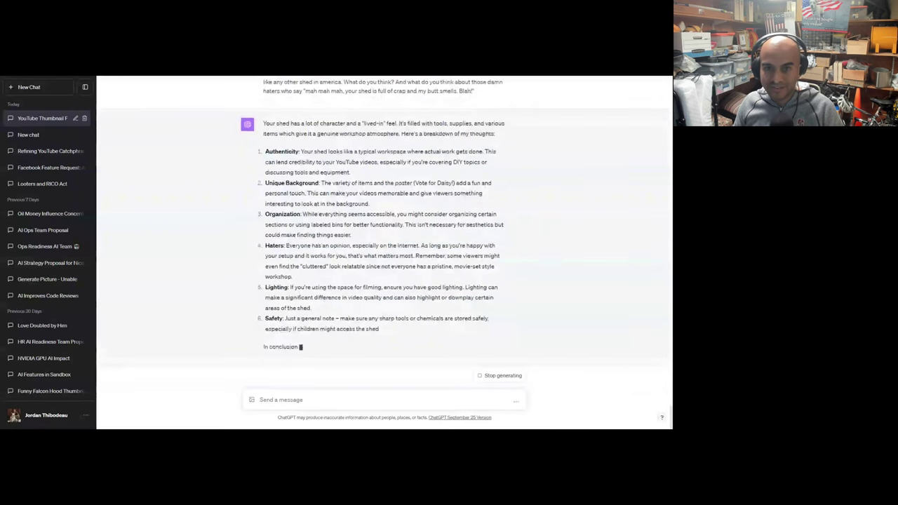
{"action": "left_click_drag", "start_coordinate": [379, 144], "coordinate": [303, 155]}
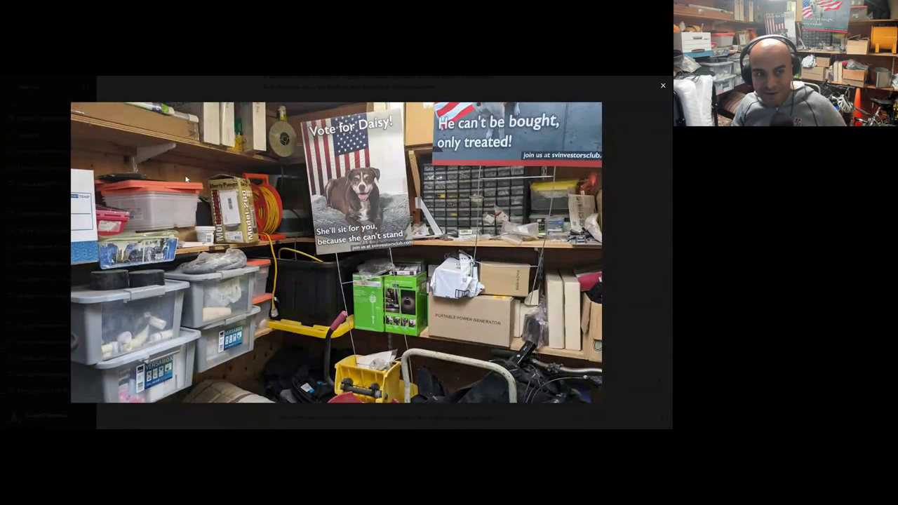
{"action": "left_click", "coordinate": [12, 195]}
{"action": "scroll", "coordinate": [201, 180], "scroll_direction": "down", "scroll_amount": 2}
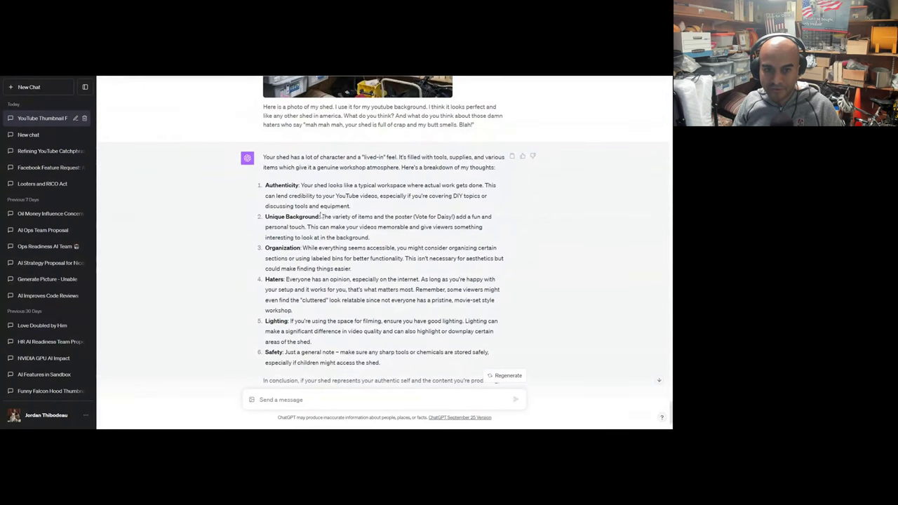
Step: Read the shed feedback from Unique Background through Safety, highlighting the poster, accessibility, aesthetics, haters and general note passages
{"action": "left_click_drag", "start_coordinate": [323, 216], "coordinate": [456, 220]}
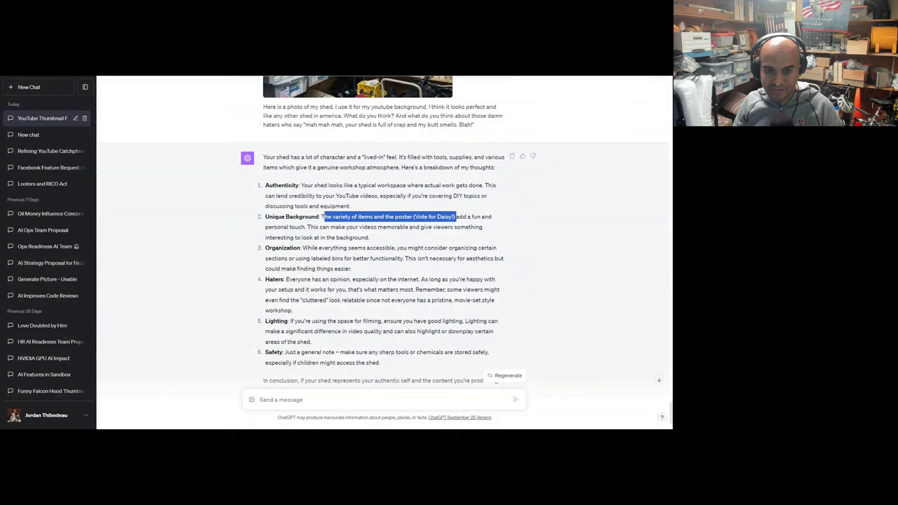
{"action": "scroll", "coordinate": [333, 257], "scroll_direction": "down", "scroll_amount": 1}
{"action": "left_click_drag", "start_coordinate": [336, 207], "coordinate": [399, 207]}
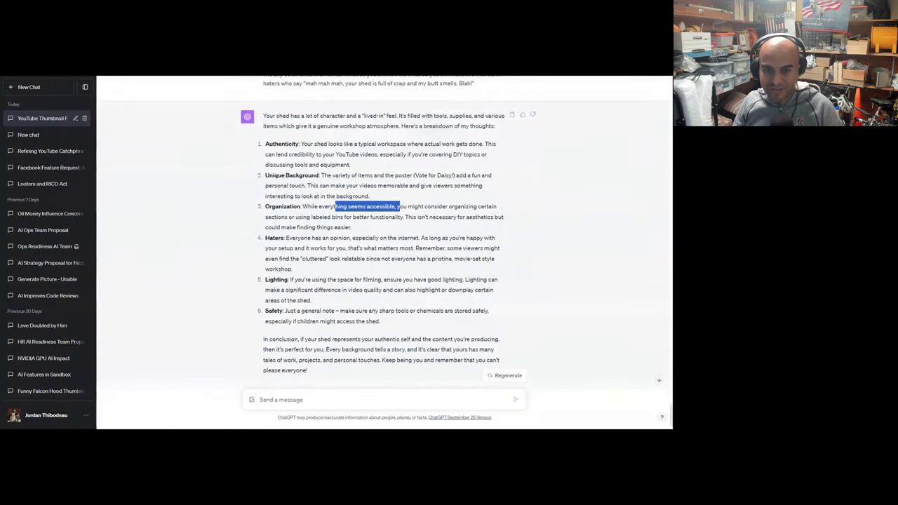
{"action": "left_click", "coordinate": [399, 207]}
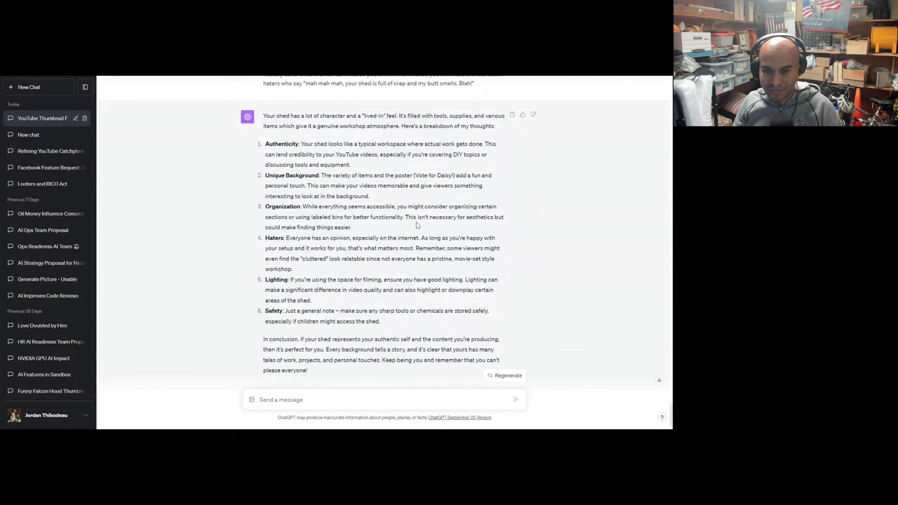
{"action": "left_click_drag", "start_coordinate": [413, 217], "coordinate": [507, 226]}
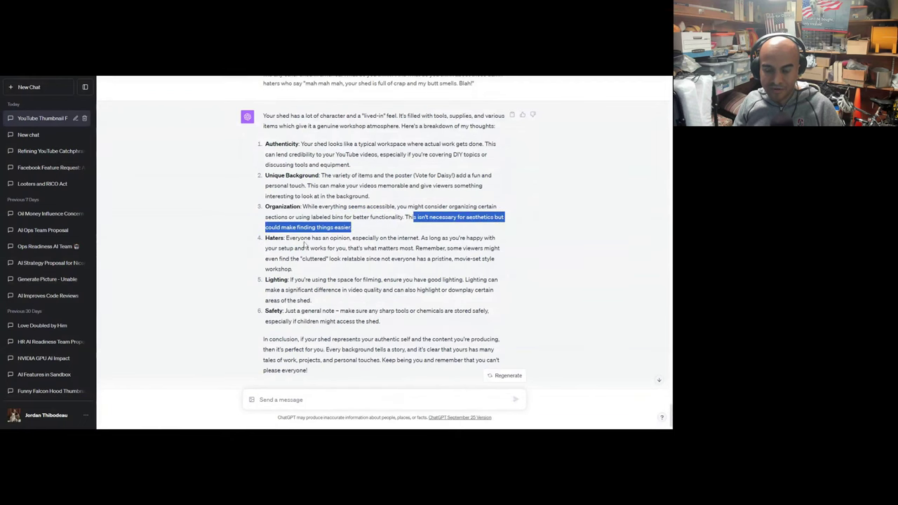
{"action": "left_click_drag", "start_coordinate": [301, 238], "coordinate": [379, 238]}
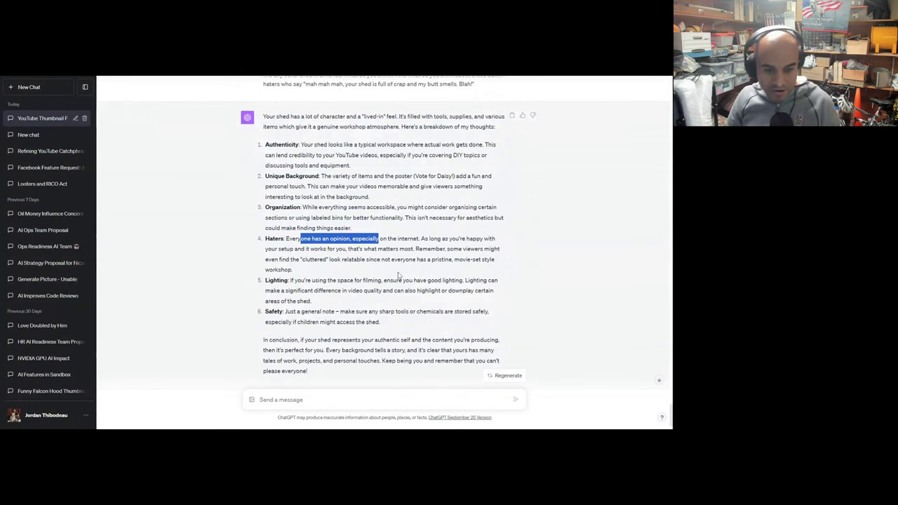
{"action": "scroll", "coordinate": [399, 275], "scroll_direction": "down", "scroll_amount": 1}
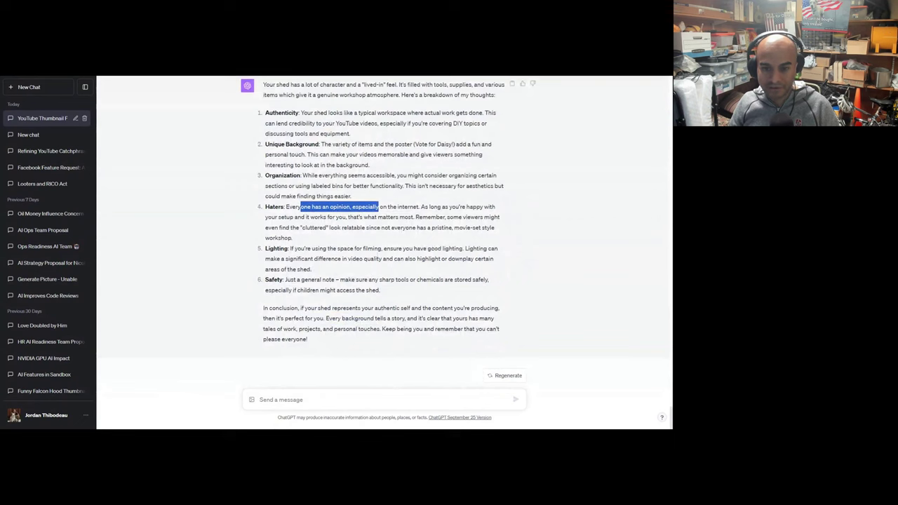
{"action": "left_click_drag", "start_coordinate": [293, 279], "coordinate": [339, 279]}
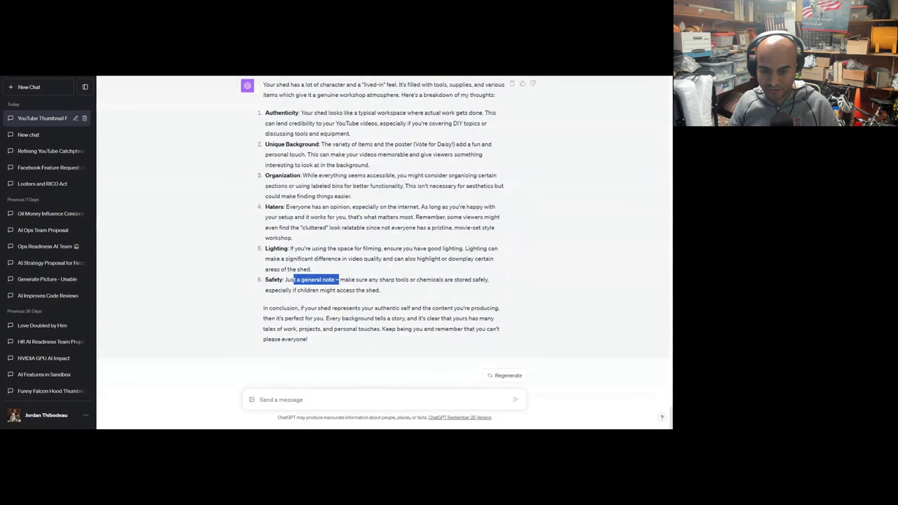
Step: Enlarge the shed photo to check it against the safety note, and read the assessment's conclusion before returning to the posted photo
{"action": "scroll", "coordinate": [340, 279], "scroll_direction": "up", "scroll_amount": 4}
{"action": "left_click", "coordinate": [336, 211]}
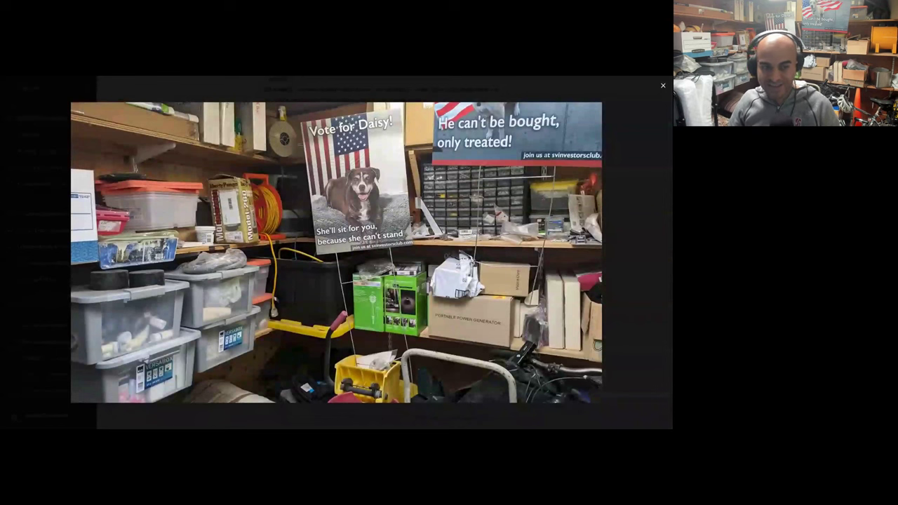
{"action": "left_click", "coordinate": [650, 242]}
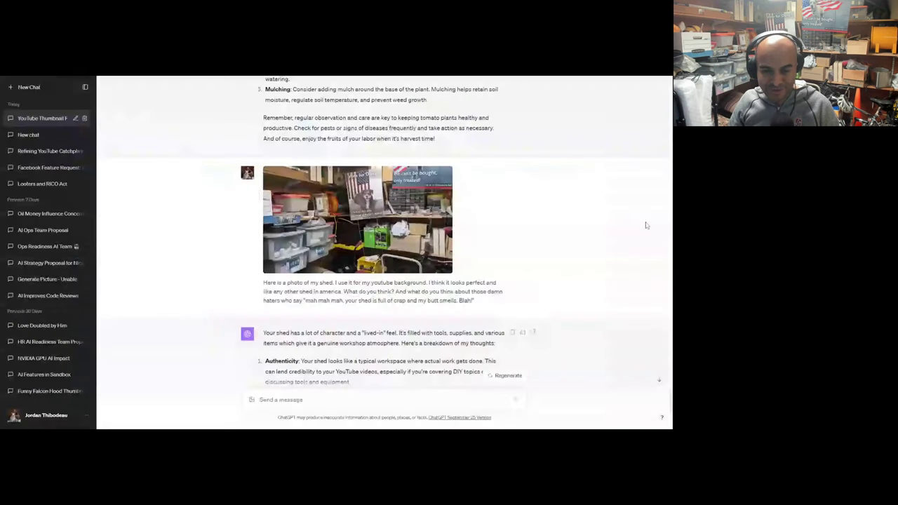
{"action": "scroll", "coordinate": [468, 222], "scroll_direction": "down", "scroll_amount": 5}
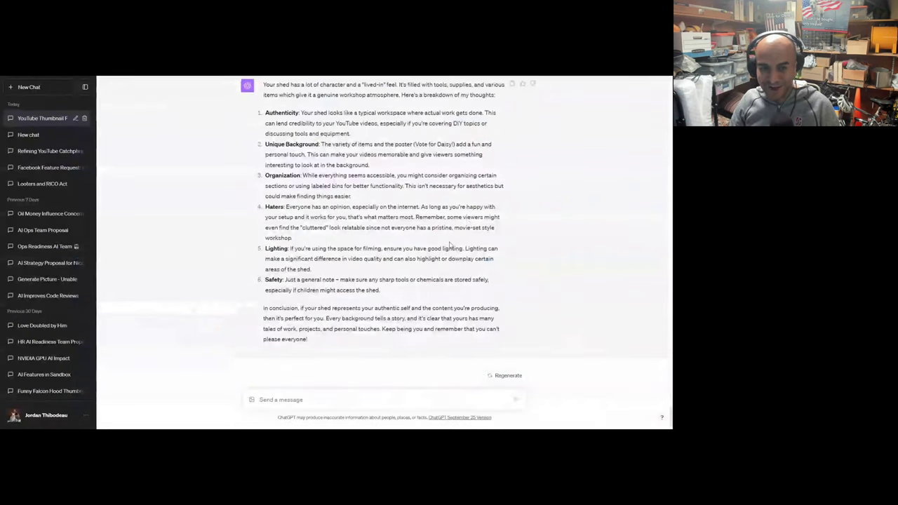
{"action": "left_click_drag", "start_coordinate": [278, 308], "coordinate": [500, 308]}
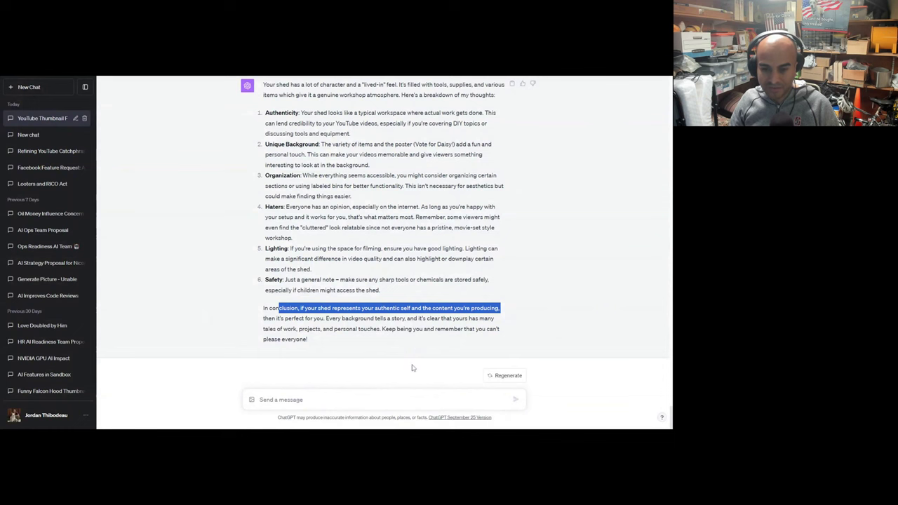
{"action": "scroll", "coordinate": [407, 367], "scroll_direction": "up", "scroll_amount": 10}
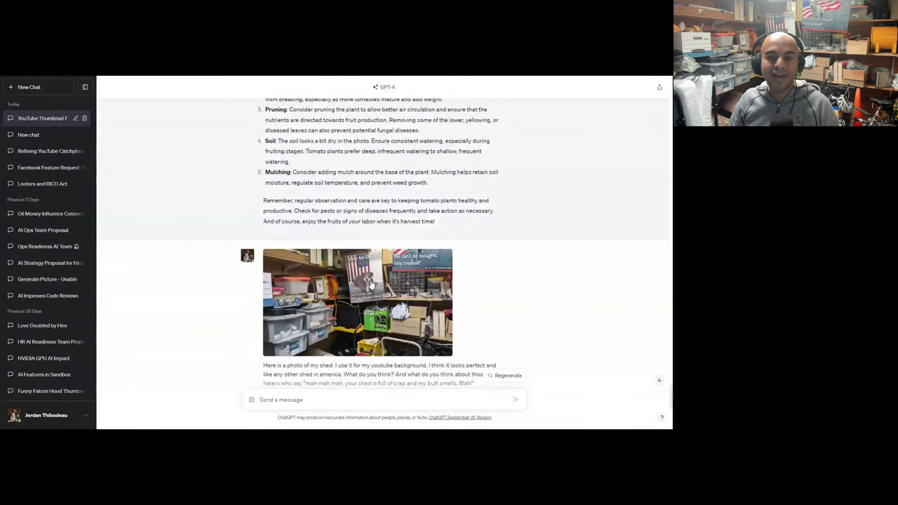